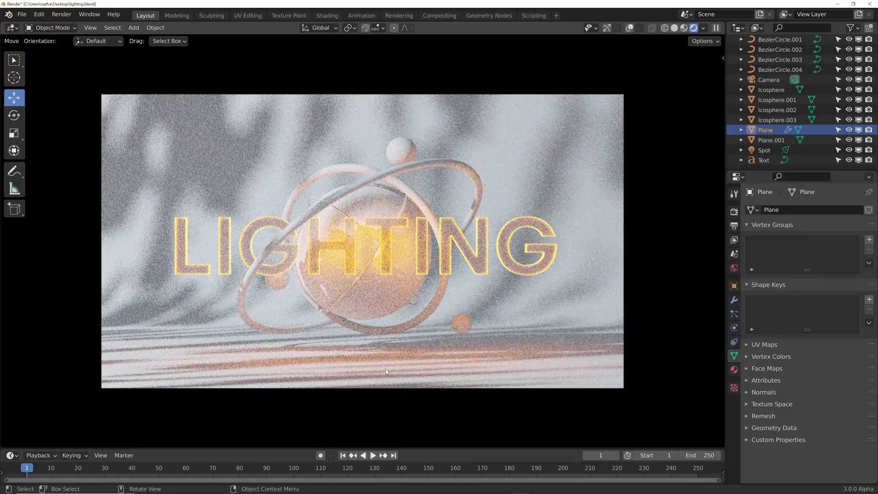
# Preview the finished lighting scene's animation and inspect its curved backdrop in solid shading
pyautogui.press('space')
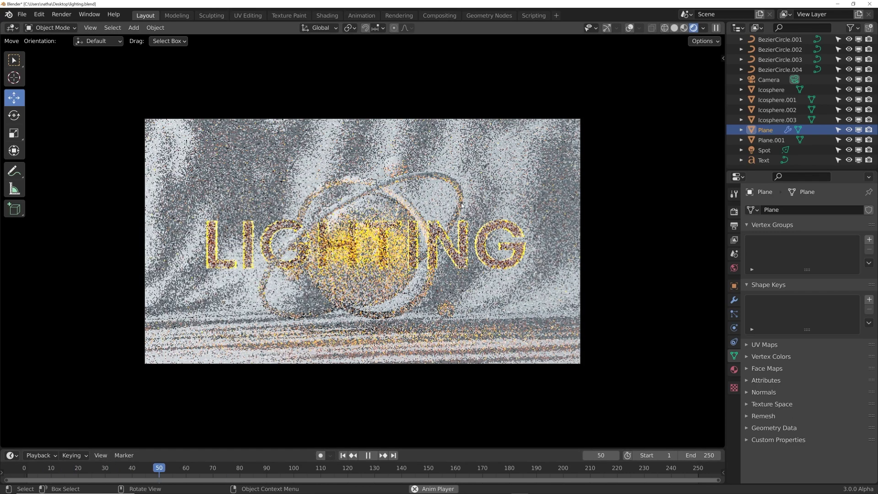
pyautogui.press('space')
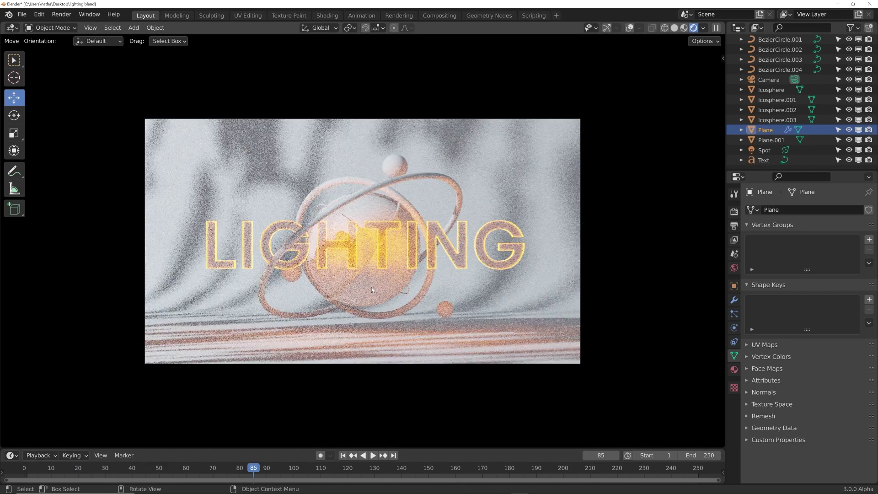
pyautogui.moveTo(371, 287); pyautogui.dragTo(407, 231, button='middle')
pyautogui.scroll(5, 443, 252)
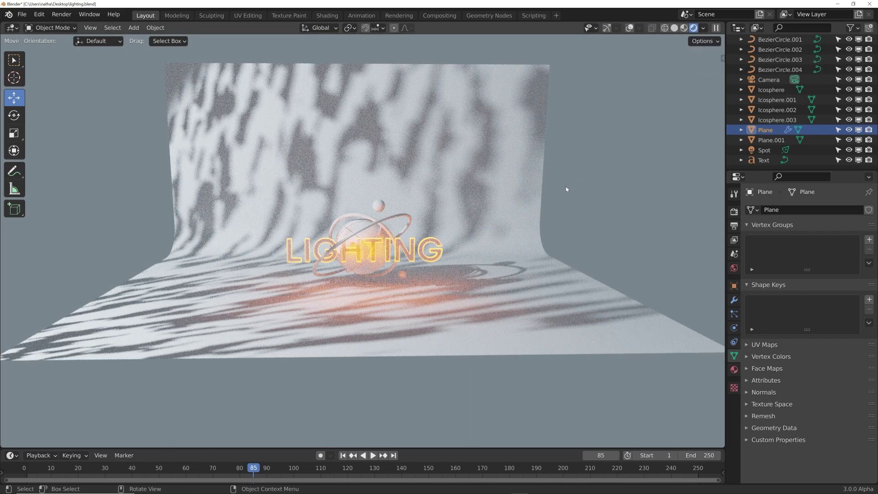
pyautogui.click(676, 30)
pyautogui.moveTo(486, 203); pyautogui.dragTo(502, 215, button='middle')
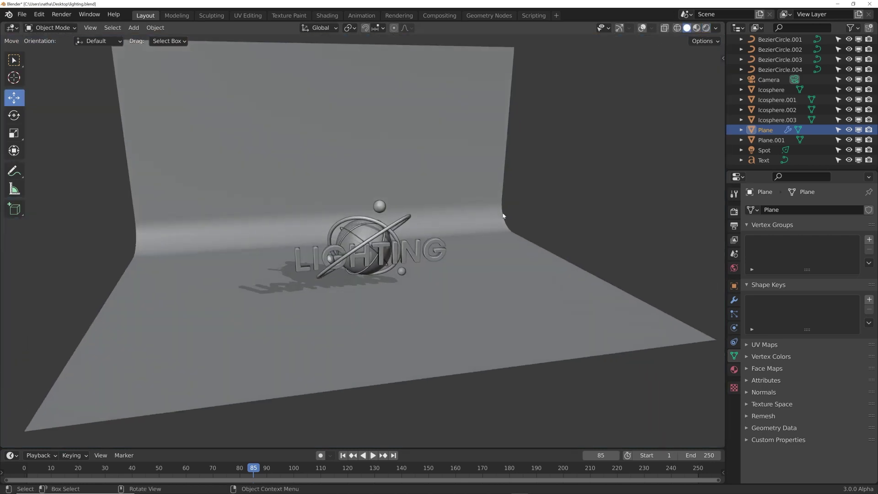
# In an empty scene in a new Blender window, add a plane, scale it up about 5.345 times and apply its scale
pyautogui.moveTo(383, 488)
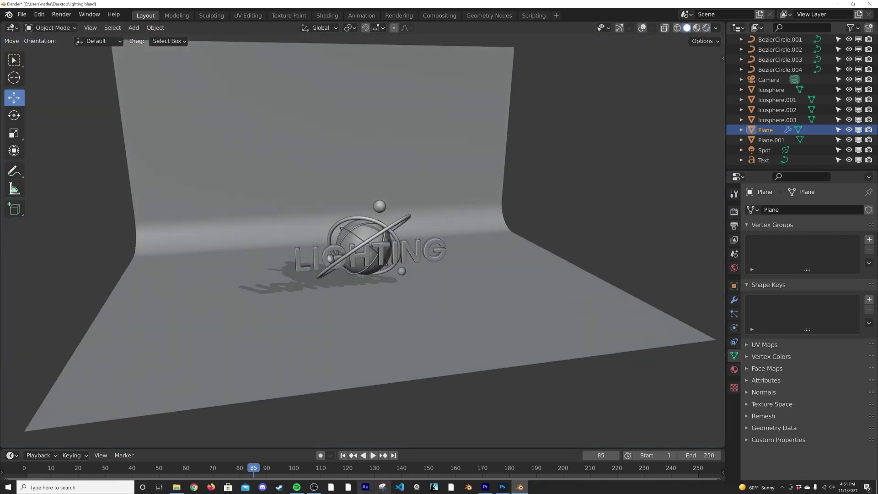
pyautogui.rightClick(514, 489)
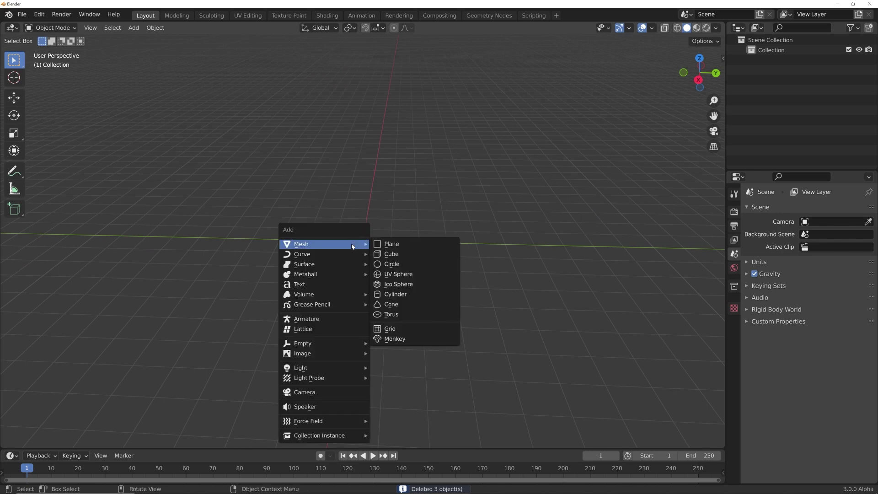
pyautogui.click(406, 248)
pyautogui.press('s')
pyautogui.click(601, 263)
pyautogui.hotkey('ctrl', 'a')
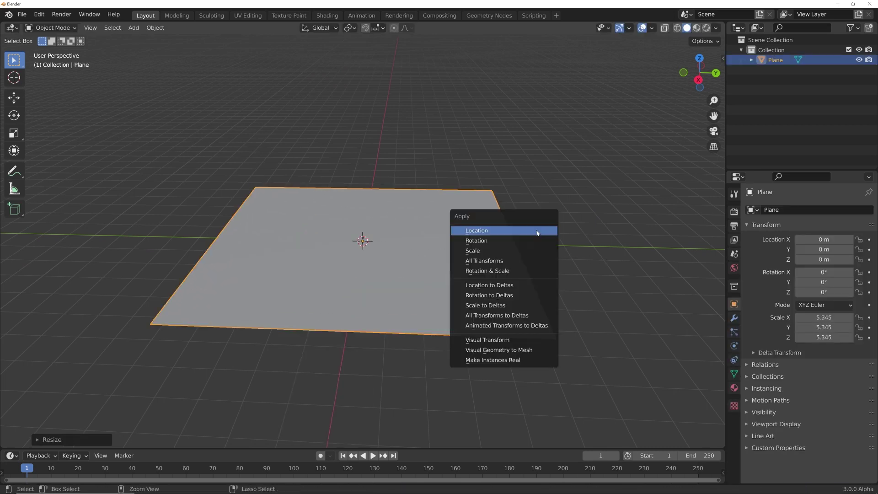
pyautogui.click(501, 251)
# Add a monkey head mesh at the plane's centre and raise it about 0.62 m along Z
pyautogui.moveTo(502, 251); pyautogui.dragTo(437, 254, button='middle')
pyautogui.hotkey('shift', 'a')
pyautogui.moveTo(437, 257)
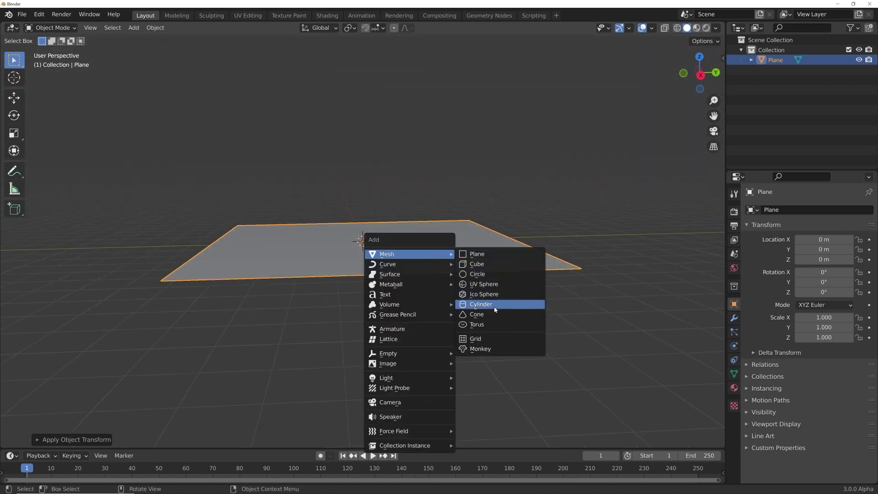
pyautogui.click(477, 348)
pyautogui.scroll(4, 408, 280)
pyautogui.moveTo(163, 189); pyautogui.dragTo(243, 226, button='middle')
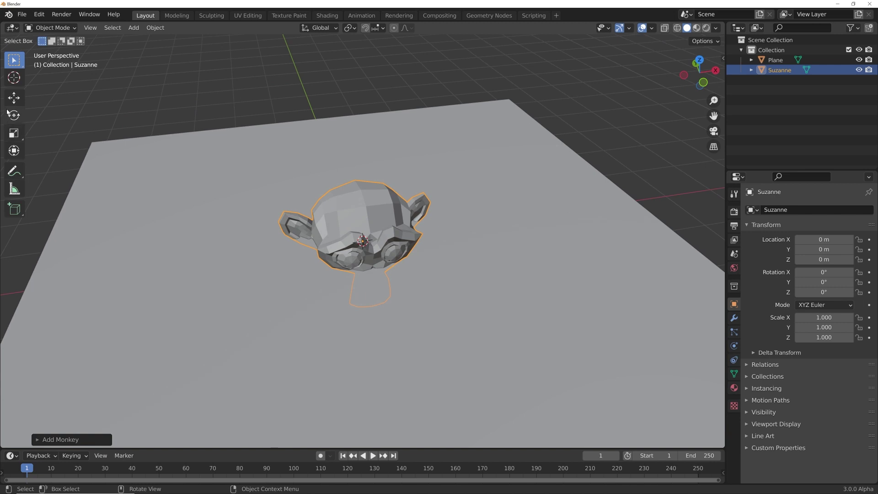
pyautogui.click(13, 98)
pyautogui.moveTo(348, 215); pyautogui.dragTo(356, 201, button='middle')
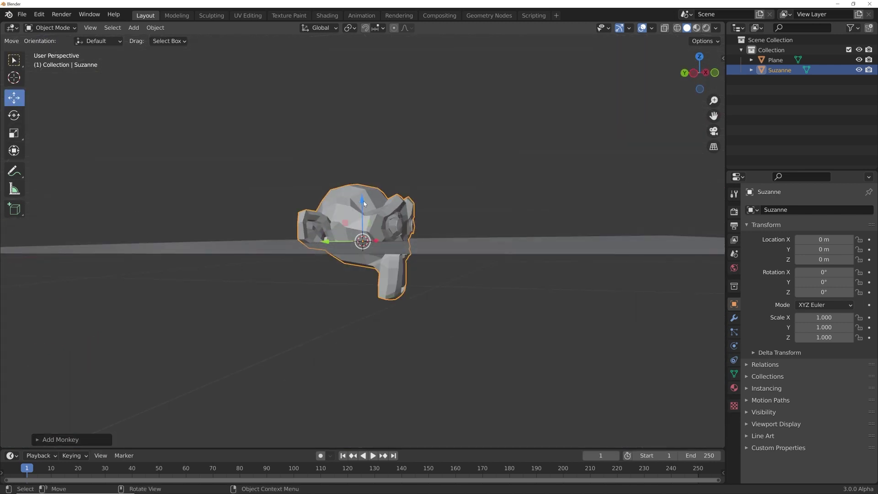
pyautogui.moveTo(364, 203); pyautogui.dragTo(364, 168)
# Tilt the monkey head so it rests on the plane and smooth it with a level 2 Catmull-Clark subdivision
pyautogui.moveTo(405, 229); pyautogui.dragTo(413, 235, button='middle')
pyautogui.press('r')
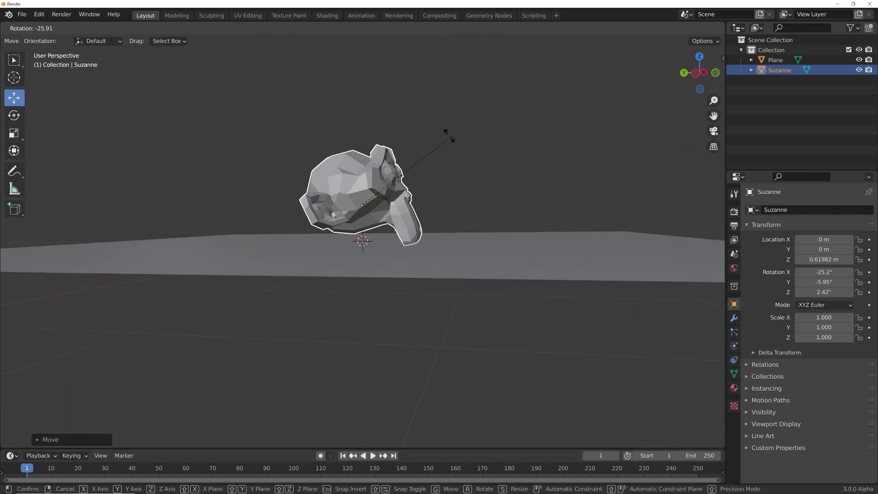
pyautogui.click(427, 124)
pyautogui.press('g')
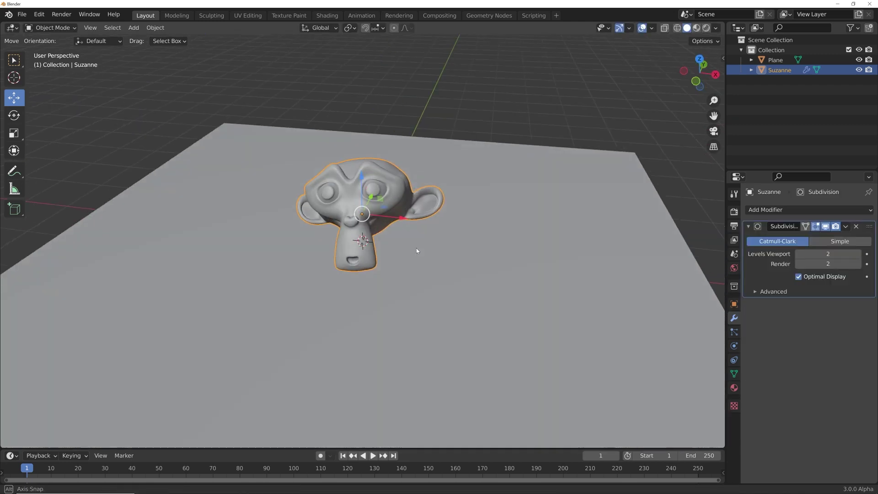
# Add a spot light to the scene at the world origin
pyautogui.moveTo(417, 248); pyautogui.dragTo(415, 218, button='middle')
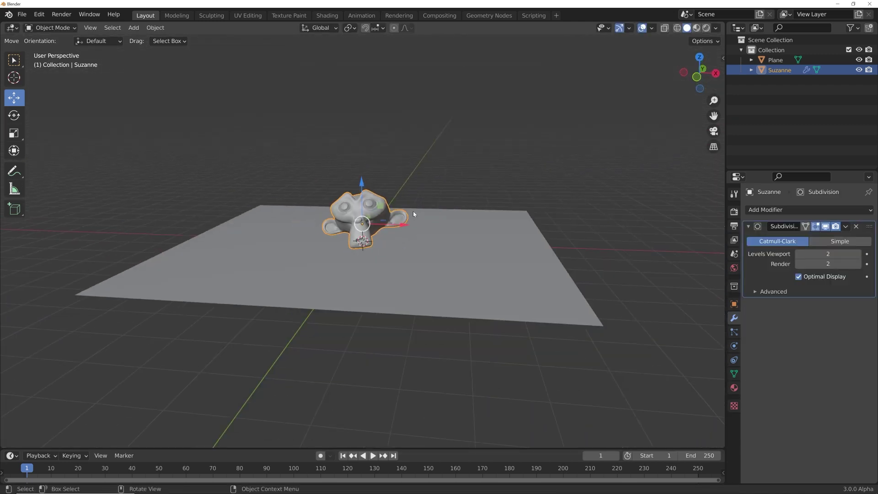
pyautogui.hotkey('shift', 'a')
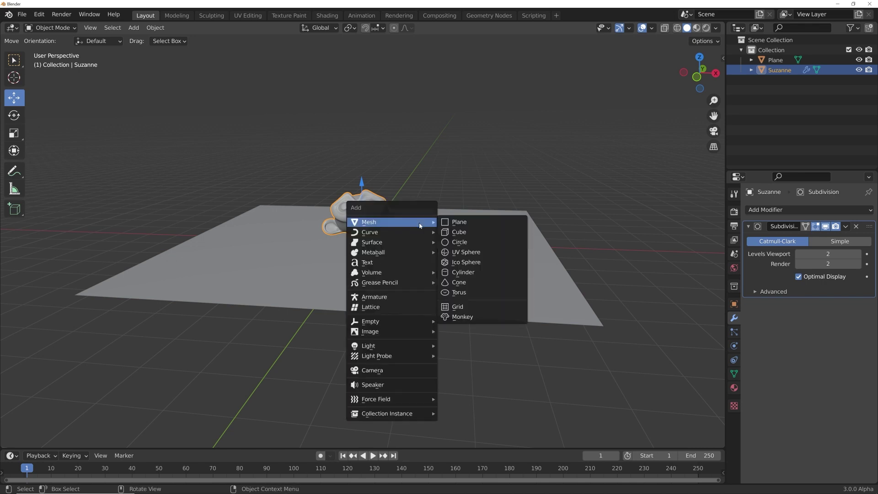
pyautogui.moveTo(385, 347)
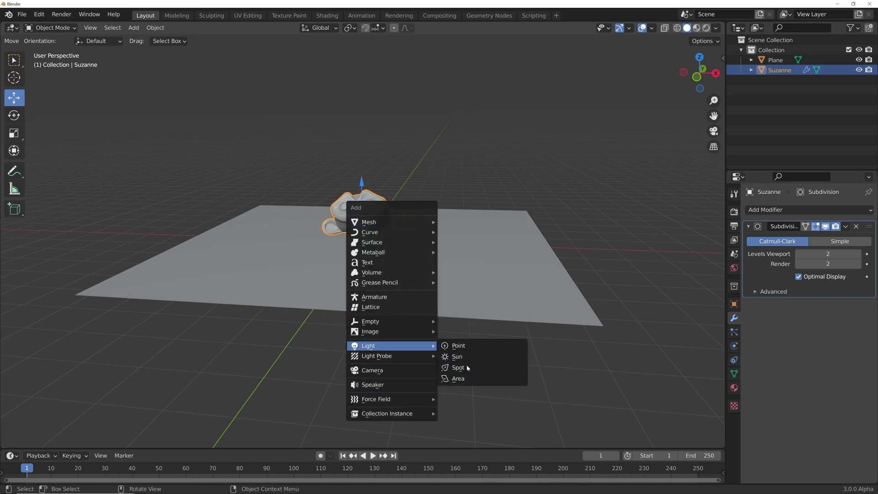
pyautogui.click(458, 368)
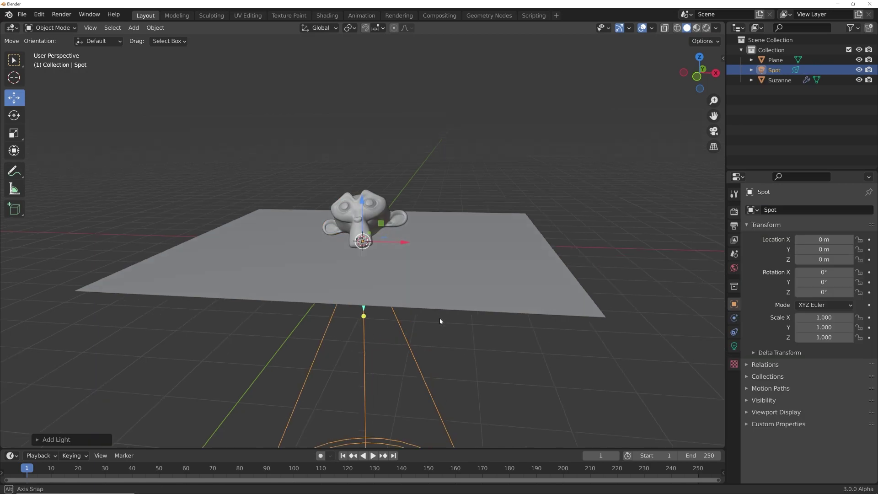
# Move the spot light up and away from the monkey to about X -7.0 m, Y -6.3 m, Z 12.8 m
pyautogui.scroll(-5, 440, 317)
pyautogui.press('g')
pyautogui.click(272, 130)
pyautogui.moveTo(270, 208); pyautogui.dragTo(319, 242, button='middle')
pyautogui.press('g')
pyautogui.click(534, 239)
pyautogui.moveTo(310, 305); pyautogui.dragTo(402, 282, button='middle')
pyautogui.press('g')
pyautogui.click(415, 254)
# Rotate the spot light freely toward the monkey, to about X 45.9°, Y -21.4°, Z -24.8°
pyautogui.moveTo(476, 303); pyautogui.dragTo(367, 288, button='middle')
pyautogui.press('r')
pyautogui.press('r')
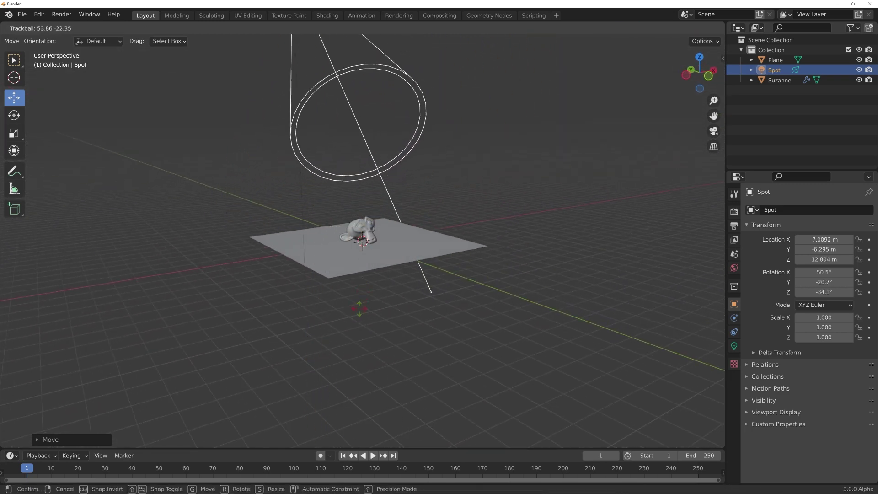
pyautogui.click(353, 320)
# Move the spot light farther back and lower, to about X -12.3 m, Y -12.0 m, Z 10.0 m
pyautogui.press('g')
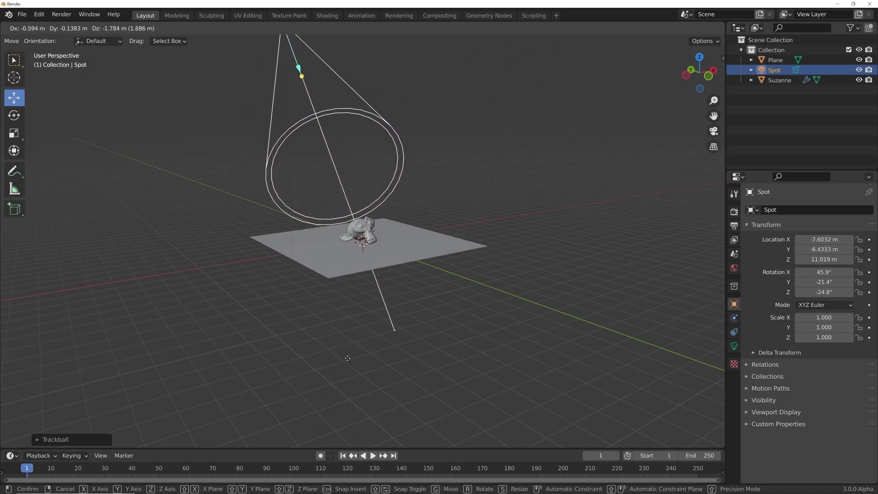
pyautogui.click(347, 356)
pyautogui.moveTo(357, 330); pyautogui.dragTo(270, 315, button='middle')
pyautogui.press('g')
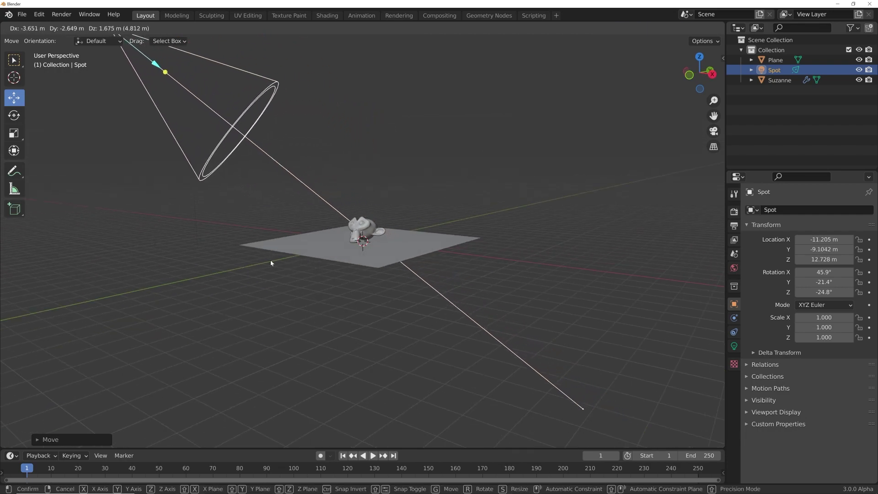
pyautogui.click(271, 260)
pyautogui.moveTo(270, 260); pyautogui.dragTo(353, 264, button='middle')
pyautogui.scroll(-4, 373, 308)
pyautogui.press('g')
pyautogui.click(393, 305)
pyautogui.press('g')
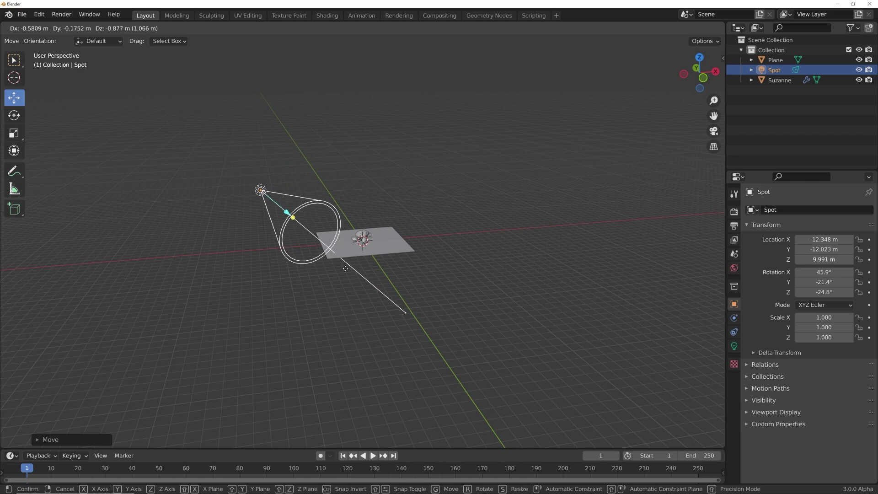
pyautogui.click(347, 276)
# Re-aim the spot light's beam at the monkey with a trackball rotation to about X 56°, Y -26°, Z -29°
pyautogui.press('r')
pyautogui.press('r')
pyautogui.click(335, 277)
pyautogui.moveTo(335, 277); pyautogui.dragTo(397, 283, button='middle')
pyautogui.press('r')
pyautogui.press('r')
pyautogui.press('r')
pyautogui.rightClick(396, 281)
pyautogui.press('r')
pyautogui.press('r')
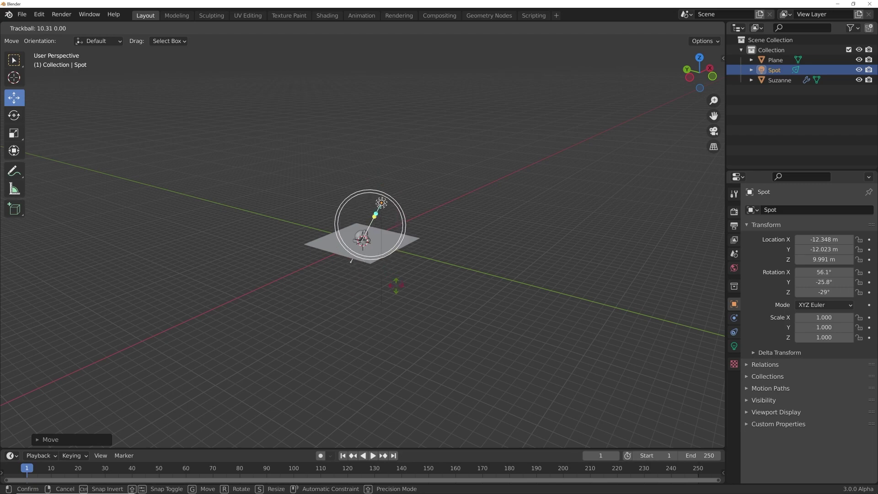
pyautogui.click(396, 286)
# Show the rendered viewport using Cycles with GPU Compute and set the spot light's power to 20000 W
pyautogui.moveTo(425, 290); pyautogui.dragTo(405, 317, button='middle')
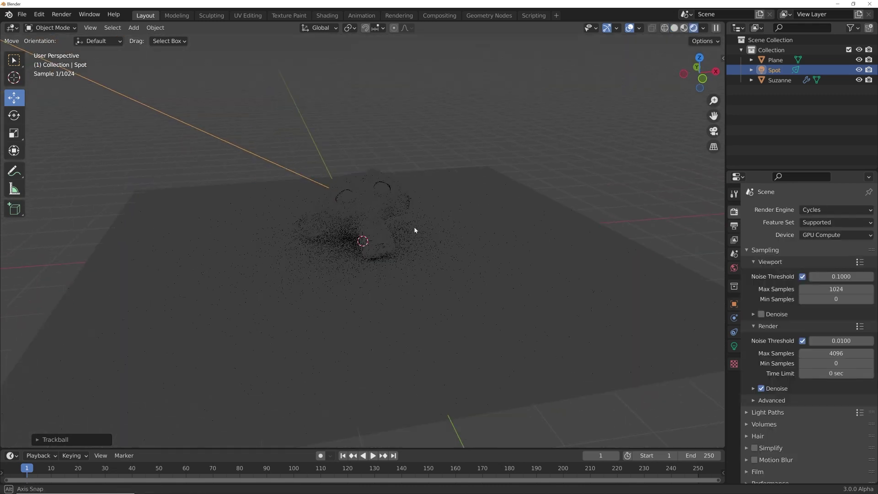
pyautogui.click(734, 346)
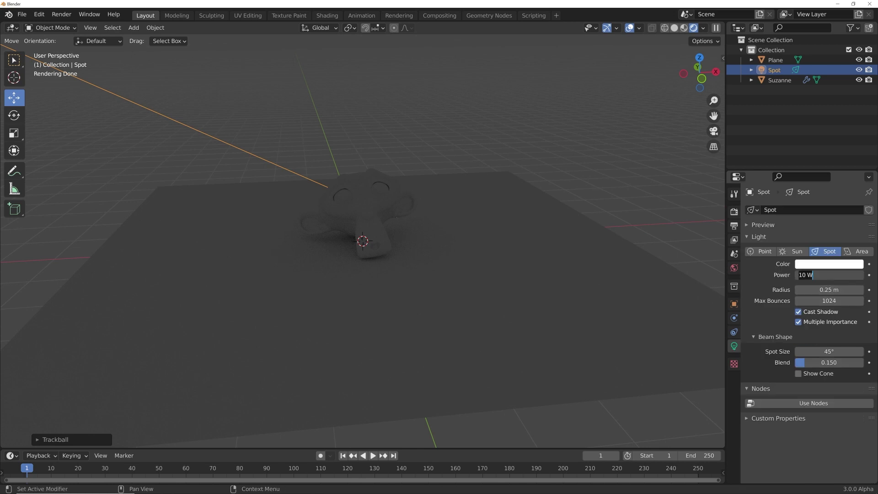
pyautogui.press('Return')
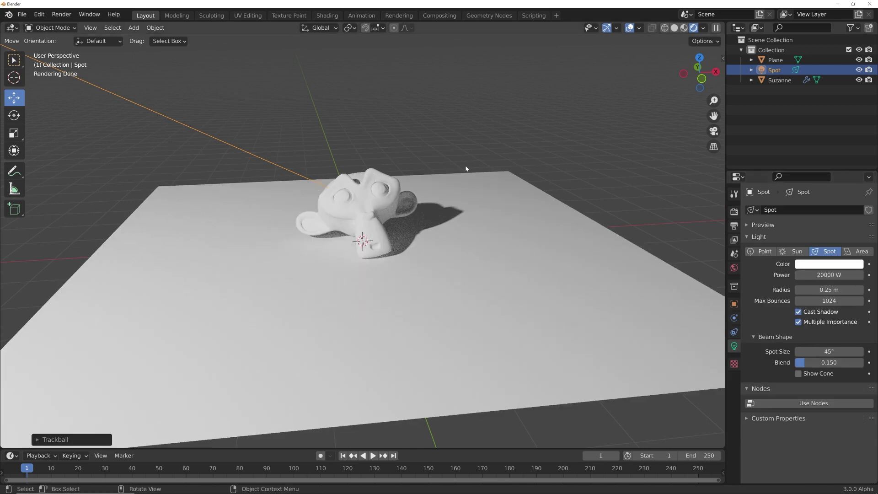
# Examine the spot light's beam direction and the monkey's shading and shadow from several angles
pyautogui.moveTo(401, 274); pyautogui.dragTo(422, 268, button='middle')
pyautogui.scroll(3, 538, 284)
pyautogui.scroll(-6, 482, 286)
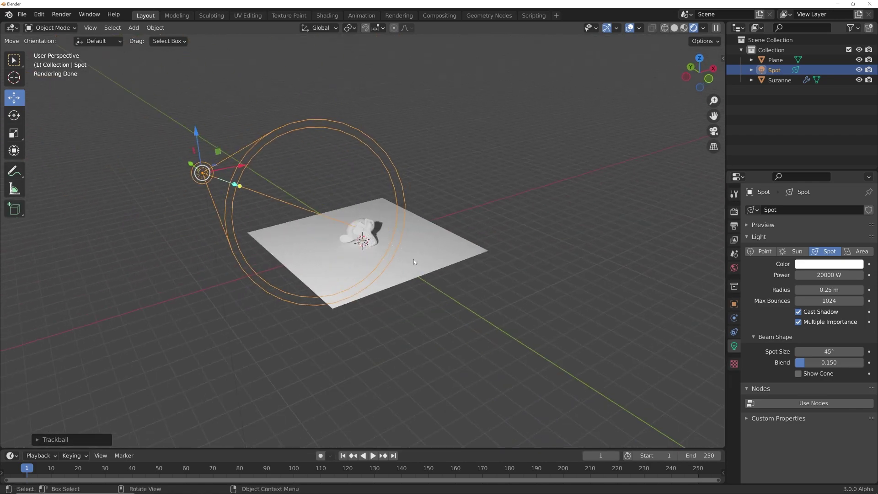
pyautogui.moveTo(373, 253); pyautogui.dragTo(381, 283, button='middle')
pyautogui.moveTo(446, 260); pyautogui.dragTo(356, 256, button='middle')
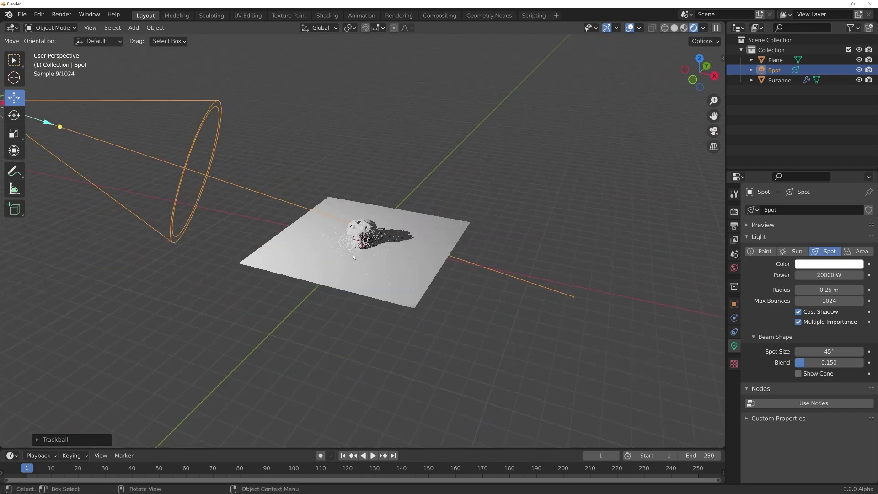
pyautogui.scroll(8, 375, 290)
pyautogui.moveTo(374, 290); pyautogui.dragTo(416, 264, button='middle')
pyautogui.scroll(-4, 416, 264)
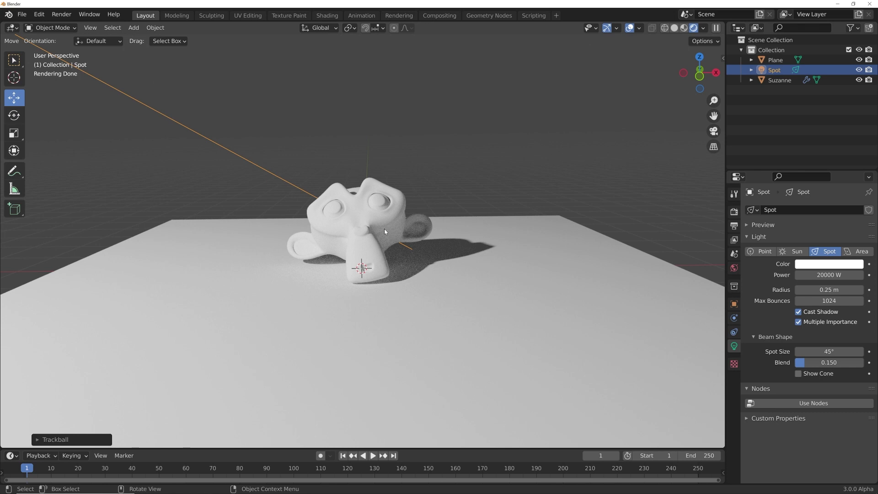
# Assign a Sky Texture to the world background's color
pyautogui.click(738, 269)
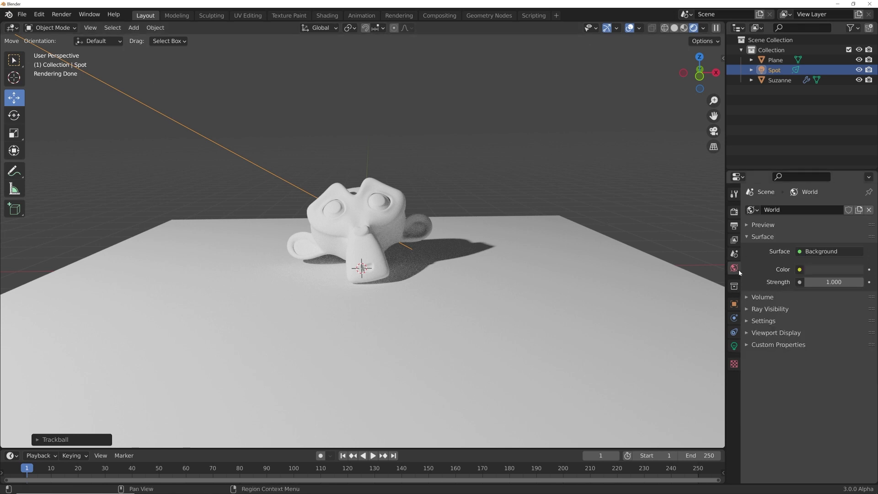
pyautogui.click(799, 270)
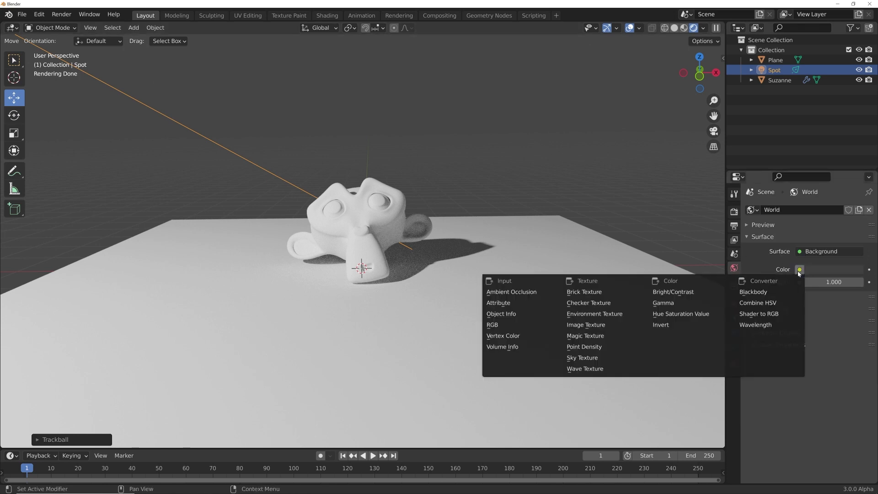
pyautogui.click(582, 358)
pyautogui.scroll(-8, 469, 238)
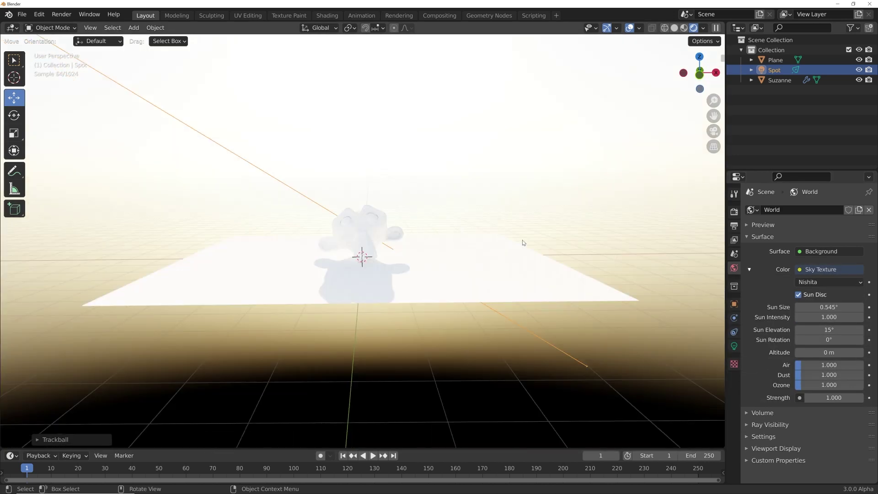
# Set the spot light's color to a pale warm tone sampled from the rendered sky with the eyedropper
pyautogui.click(734, 345)
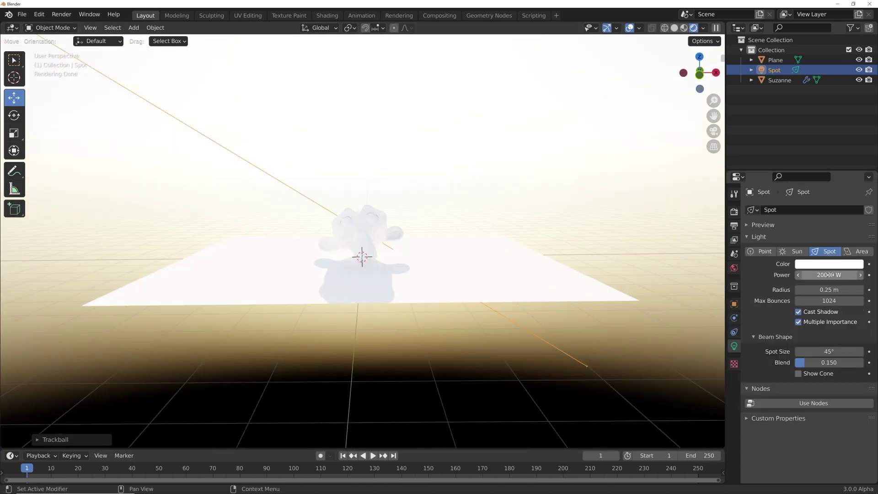
pyautogui.click(824, 264)
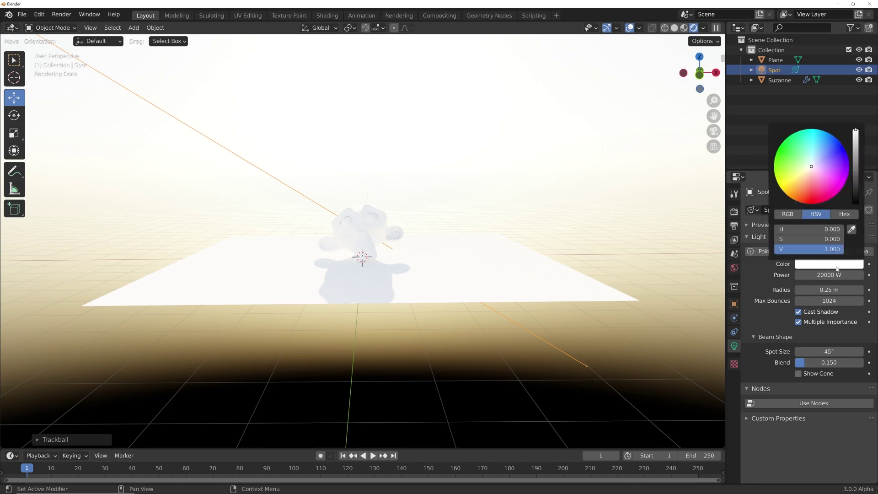
pyautogui.click(852, 229)
pyautogui.click(628, 186)
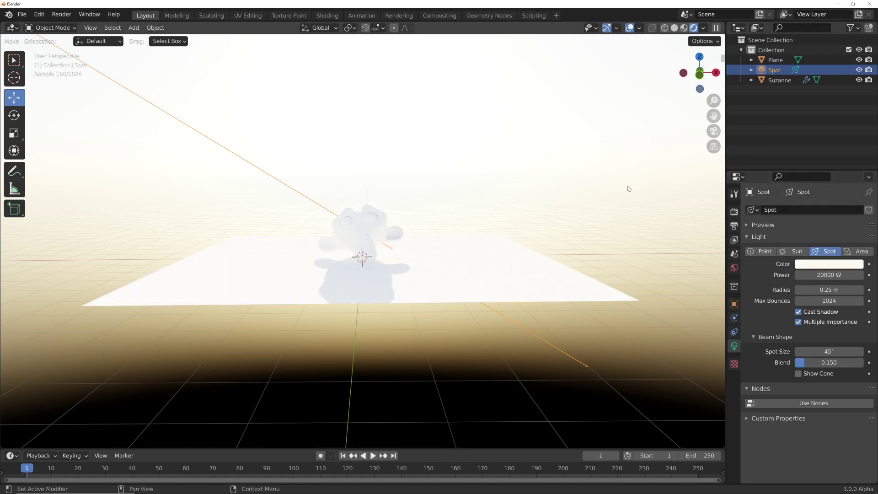
pyautogui.moveTo(627, 200); pyautogui.dragTo(585, 196, button='middle')
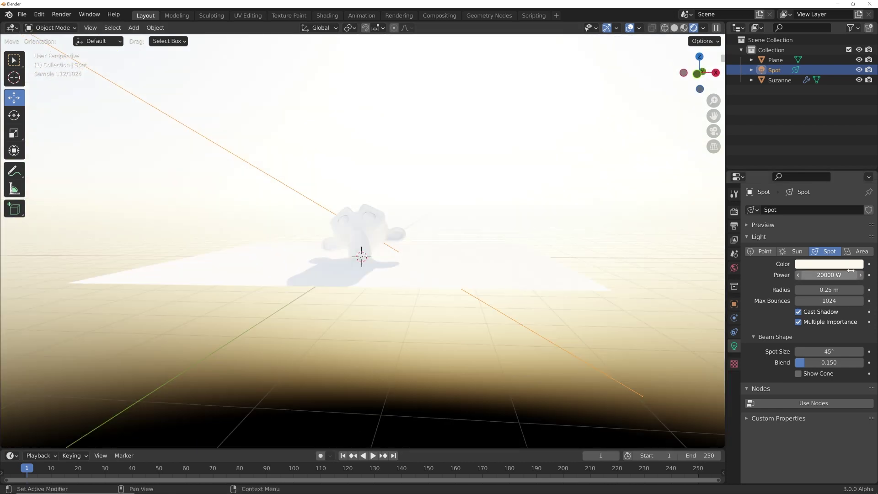
pyautogui.press('e')
pyautogui.click(648, 242)
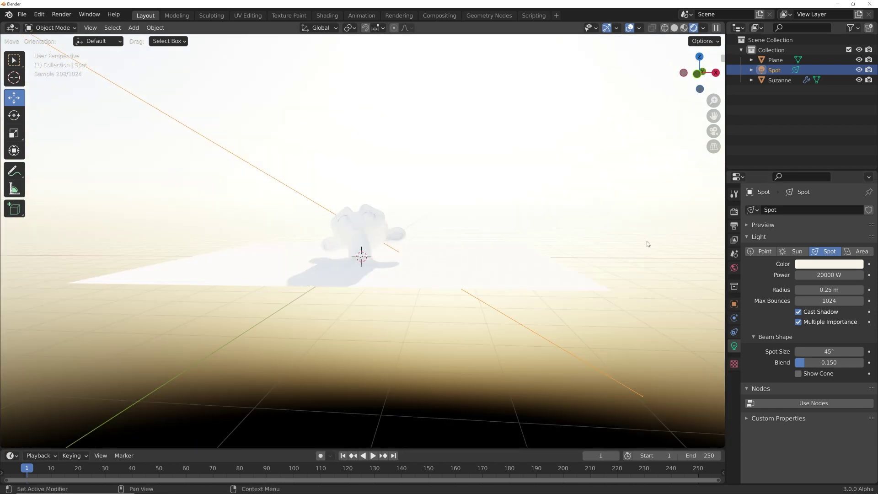
# Remove the Sky Texture from the world background's color
pyautogui.click(847, 264)
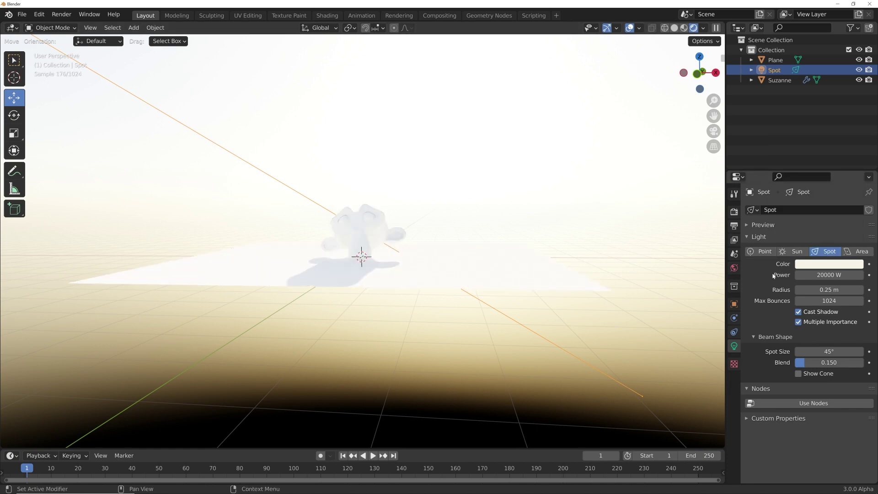
pyautogui.click(734, 272)
pyautogui.click(827, 270)
pyautogui.click(827, 270)
pyautogui.click(827, 271)
pyautogui.click(823, 303)
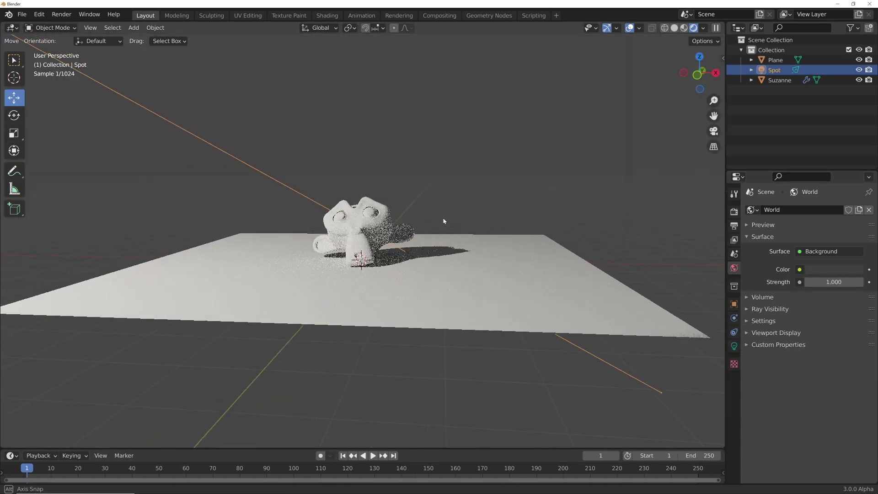
# Duplicate the ground plane, place the copy high above the monkey head and apply its scale
pyautogui.moveTo(394, 240); pyautogui.dragTo(425, 247, button='middle')
pyautogui.scroll(-5, 434, 259)
pyautogui.click(416, 256)
pyautogui.hotkey('shift', 'd')
pyautogui.click(411, 182)
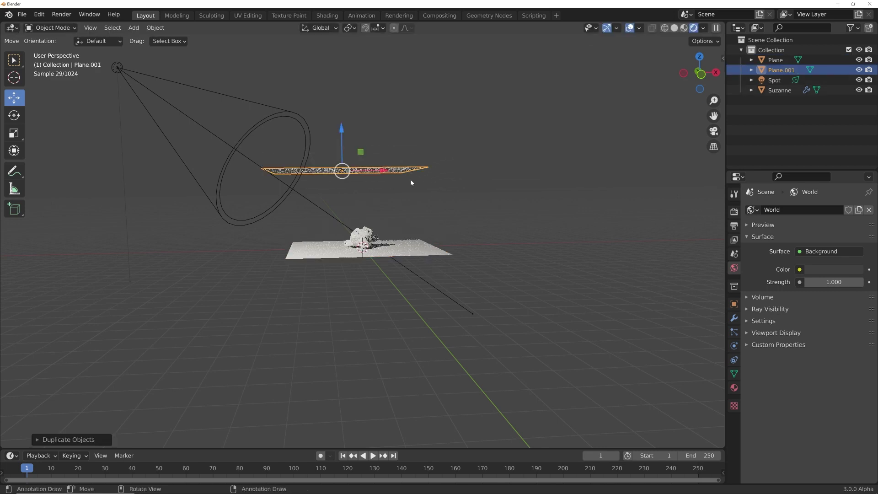
pyautogui.hotkey('ctrl', 'a')
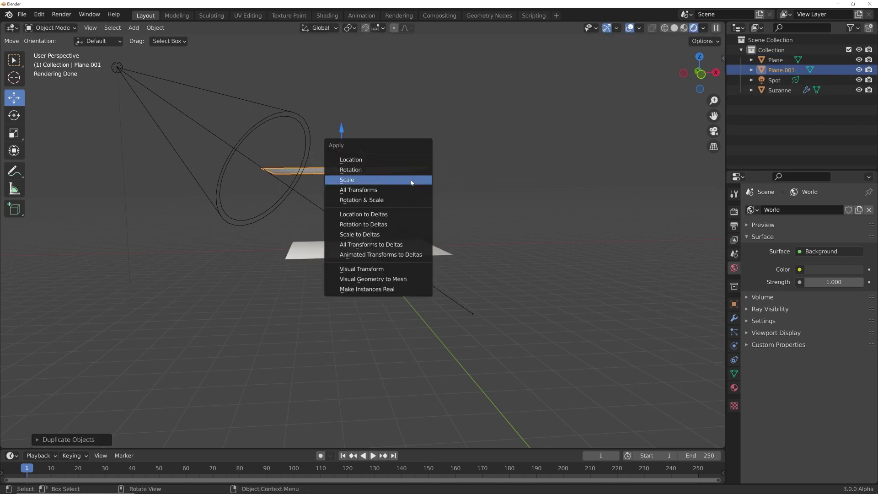
pyautogui.click(411, 182)
# Rotate the duplicated plane freely until it stands tilted across the spot light's beam
pyautogui.moveTo(411, 182); pyautogui.dragTo(412, 201, button='middle')
pyautogui.press('r')
pyautogui.press('r')
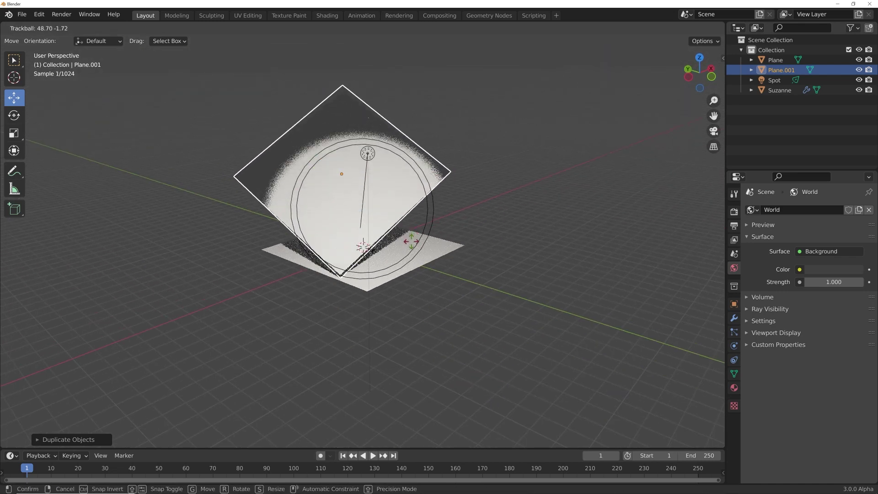
pyautogui.click(411, 241)
pyautogui.press('r')
pyautogui.click(474, 167)
pyautogui.press('r')
pyautogui.press('r')
pyautogui.click(472, 200)
pyautogui.moveTo(472, 201); pyautogui.dragTo(379, 200, button='middle')
pyautogui.press('r')
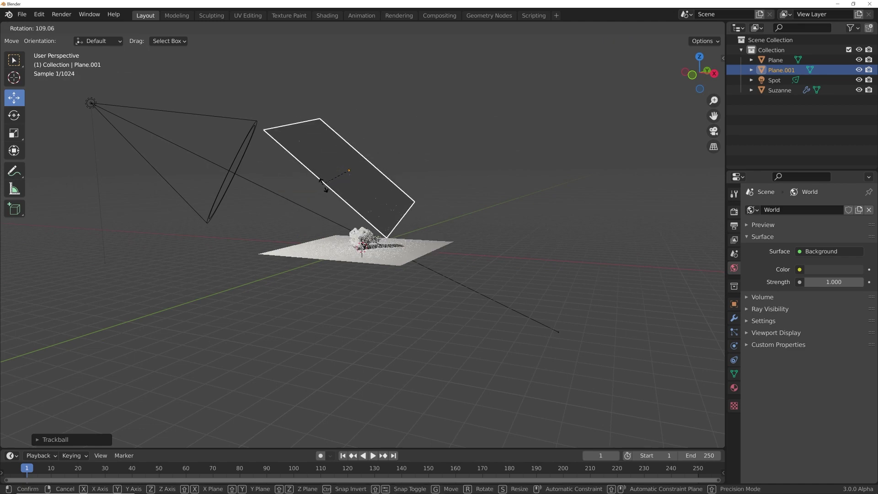
pyautogui.rightClick(485, 225)
# Move the tilted plane between the spot light and the monkey to block about half the beam, and apply its scale
pyautogui.press('g')
pyautogui.click(374, 232)
pyautogui.moveTo(374, 232); pyautogui.dragTo(445, 320, button='middle')
pyautogui.press('g')
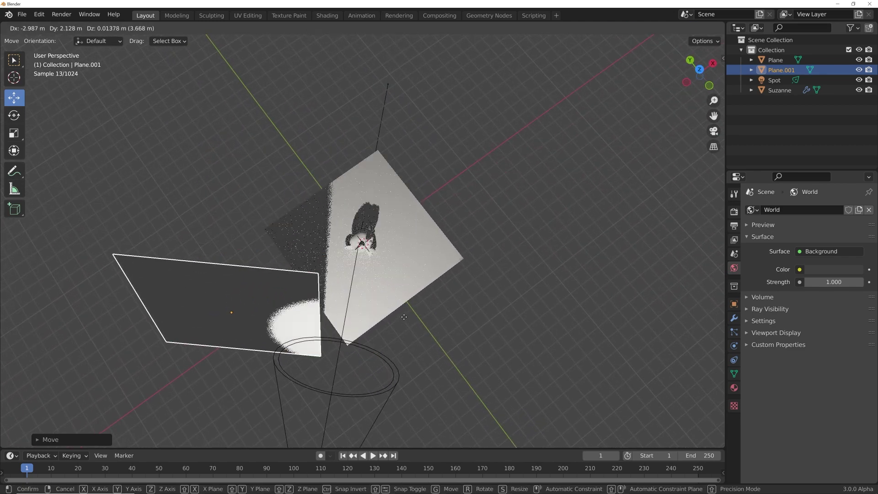
pyautogui.rightClick(405, 316)
pyautogui.press('g')
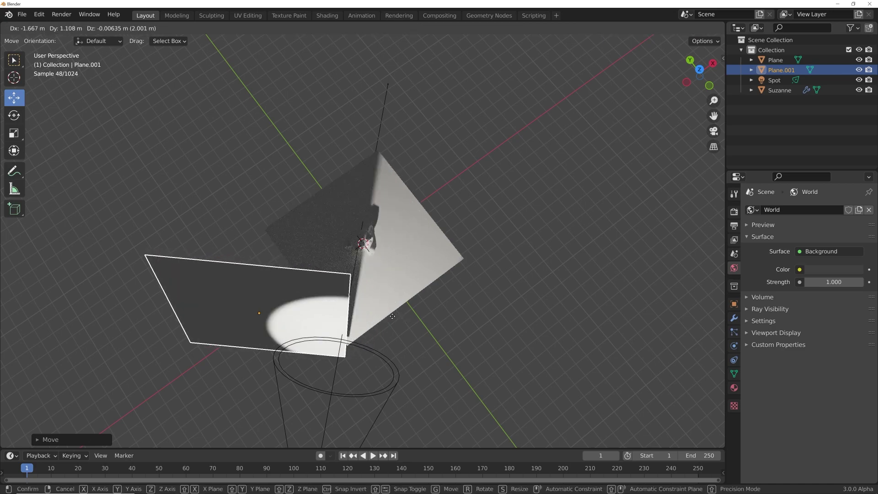
pyautogui.rightClick(393, 316)
pyautogui.moveTo(392, 316); pyautogui.dragTo(328, 248, button='middle')
pyautogui.scroll(-4, 326, 247)
pyautogui.hotkey('ctrl', 'a')
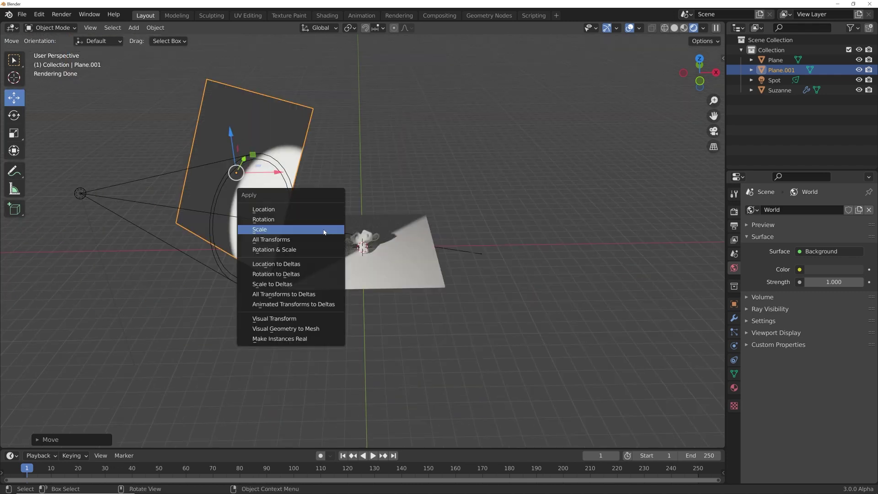
pyautogui.click(324, 230)
# Switch to the Shading workspace with a rendered viewport and create a new material for the blocking plane
pyautogui.scroll(3, 353, 138)
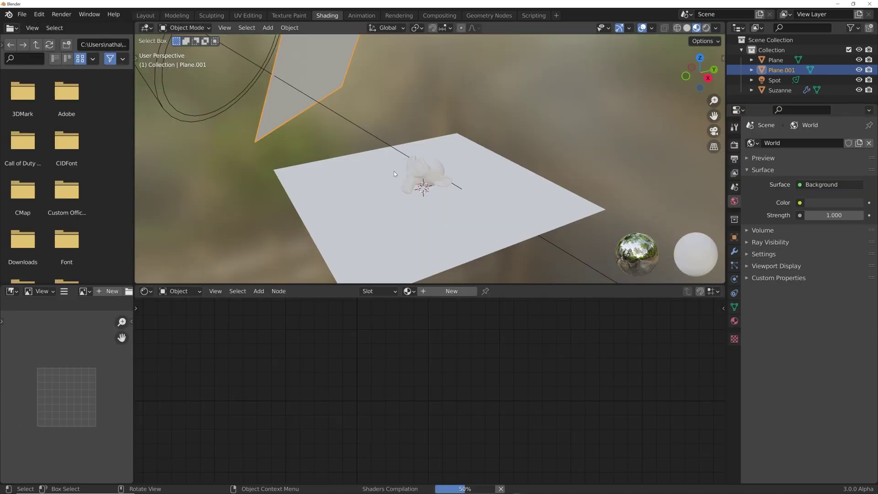
pyautogui.moveTo(394, 171); pyautogui.dragTo(427, 169, button='middle')
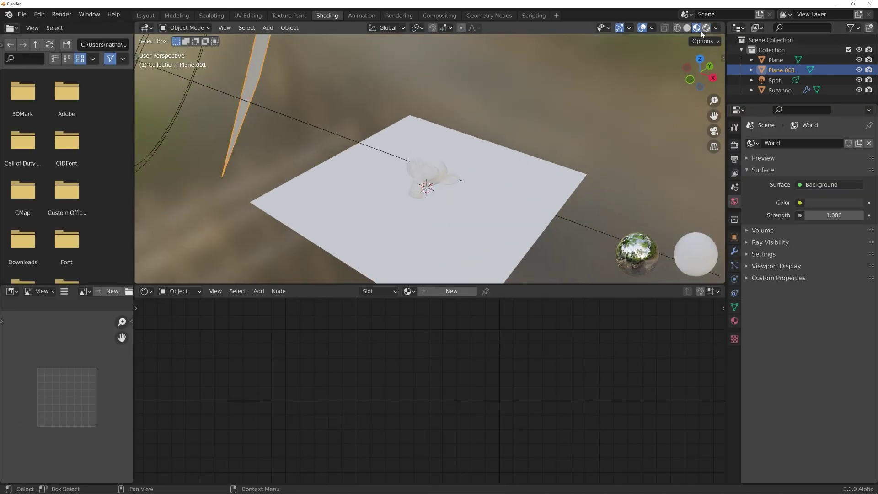
pyautogui.moveTo(474, 166); pyautogui.dragTo(442, 171, button='middle')
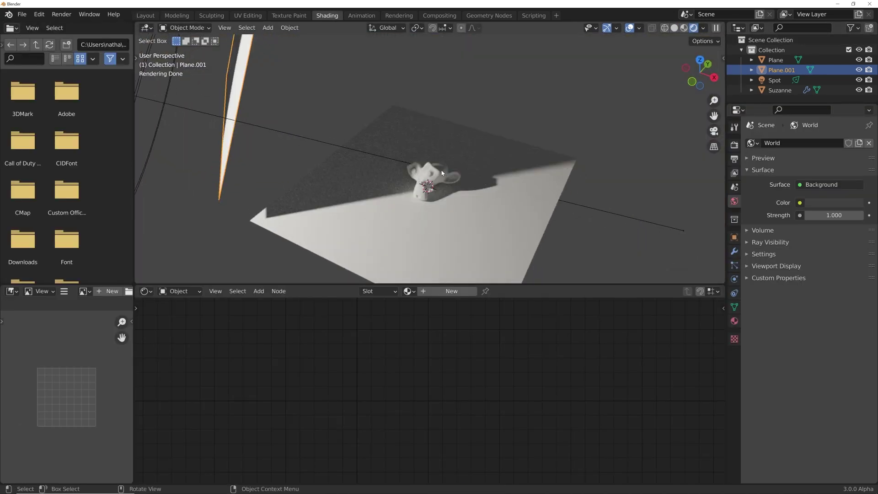
pyautogui.scroll(-3, 423, 181)
pyautogui.click(452, 291)
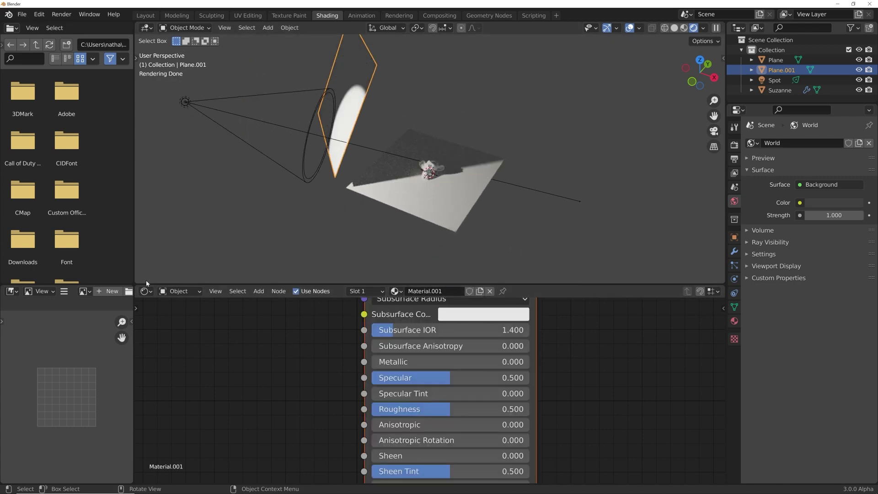
# Enlarge the node editor across the window and move the Principled BSDF well away from the Material Output
pyautogui.moveTo(137, 280); pyautogui.dragTo(170, 202)
pyautogui.scroll(-6, 316, 288)
pyautogui.moveTo(380, 252); pyautogui.dragTo(337, 280, button='middle')
pyautogui.moveTo(337, 280); pyautogui.dragTo(46, 259)
# Insert a Mix Shader node on the link between the Principled BSDF and the Material Output
pyautogui.hotkey('shift', 'a')
pyautogui.click(301, 239)
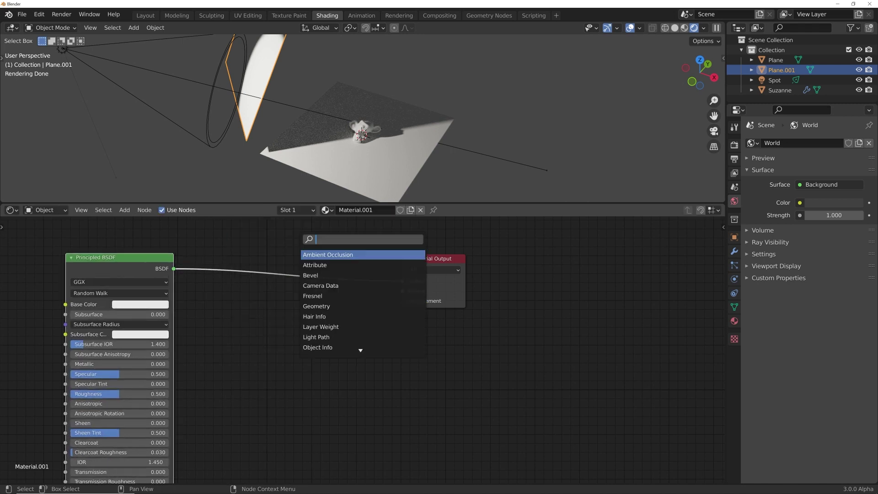
pyautogui.write('MIX')
pyautogui.press('Down')
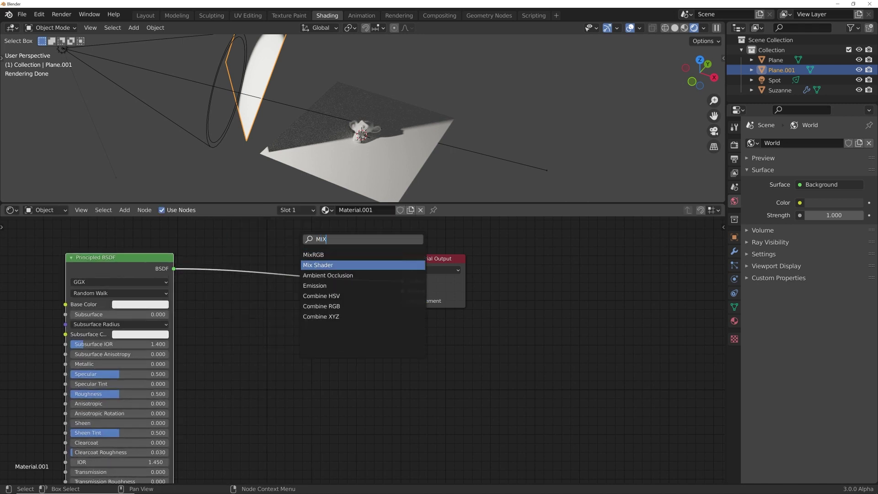
pyautogui.click(327, 266)
pyautogui.click(321, 268)
# Add a Transparent BSDF node and connect it to the Mix Shader's second shader input
pyautogui.hotkey('shift', 'a')
pyautogui.click(278, 256)
pyautogui.write('TRA')
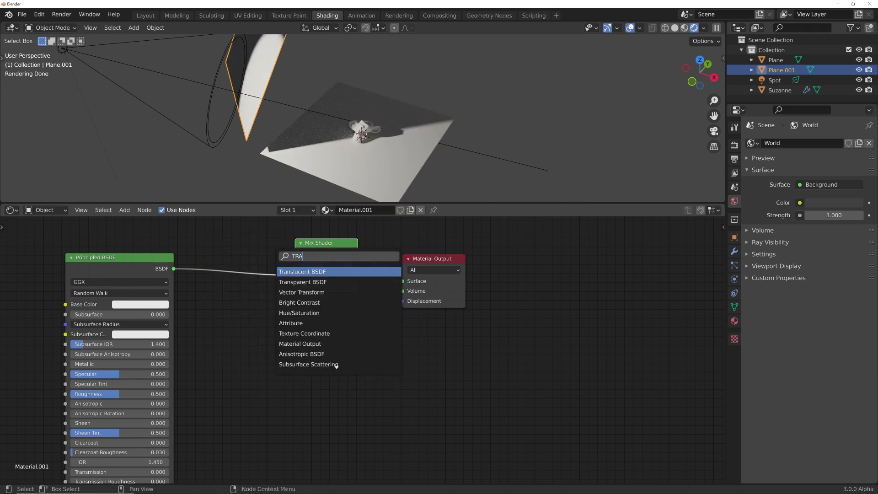
pyautogui.press('Down')
pyautogui.press('Return')
pyautogui.click(259, 350)
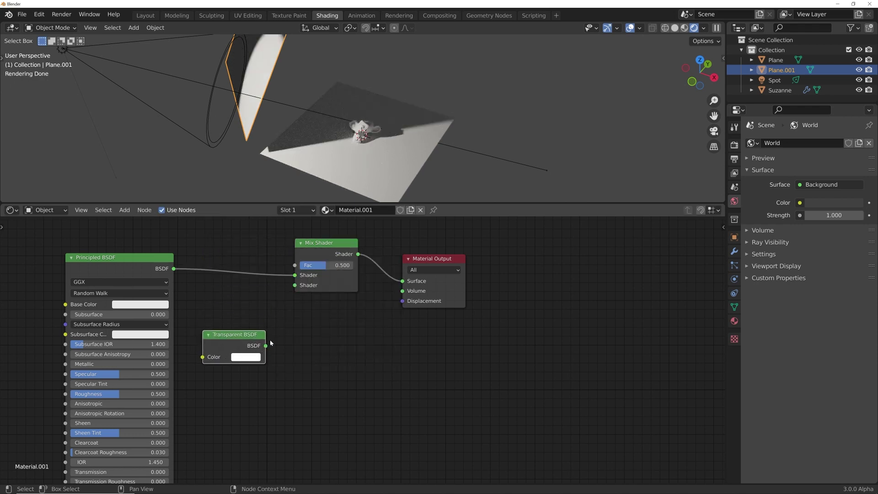
pyautogui.moveTo(303, 290); pyautogui.dragTo(295, 285)
# Move the Mix Shader above the other nodes and add a ColorRamp node in front of it
pyautogui.moveTo(371, 131); pyautogui.dragTo(389, 141, button='middle')
pyautogui.moveTo(275, 150); pyautogui.dragTo(361, 147, button='middle')
pyautogui.scroll(4, 377, 149)
pyautogui.moveTo(323, 254); pyautogui.dragTo(349, 383, button='middle')
pyautogui.moveTo(349, 378); pyautogui.dragTo(359, 278)
pyautogui.click(360, 278)
pyautogui.hotkey('shift', 'a')
pyautogui.write('COL')
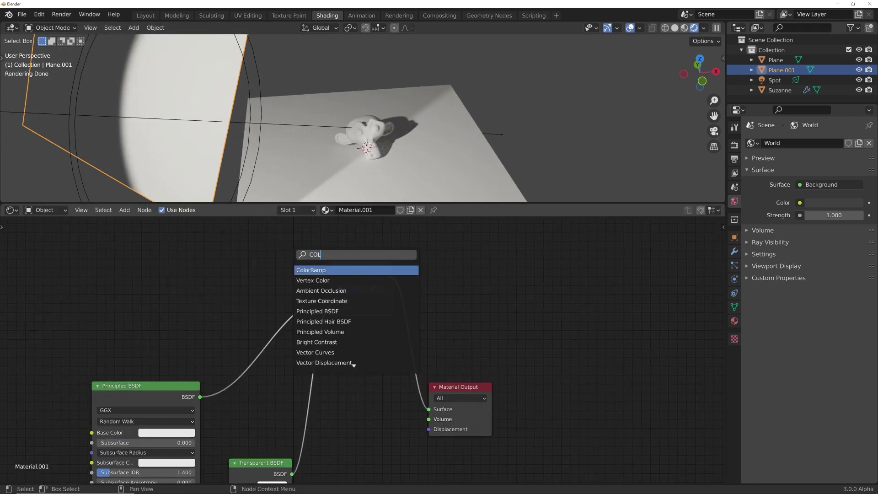
pyautogui.click(311, 270)
pyautogui.click(124, 236)
pyautogui.moveTo(163, 268); pyautogui.dragTo(321, 278, button='middle')
# Add a Noise Texture node in front of the ColorRamp
pyautogui.hotkey('shift', 'a')
pyautogui.click(274, 273)
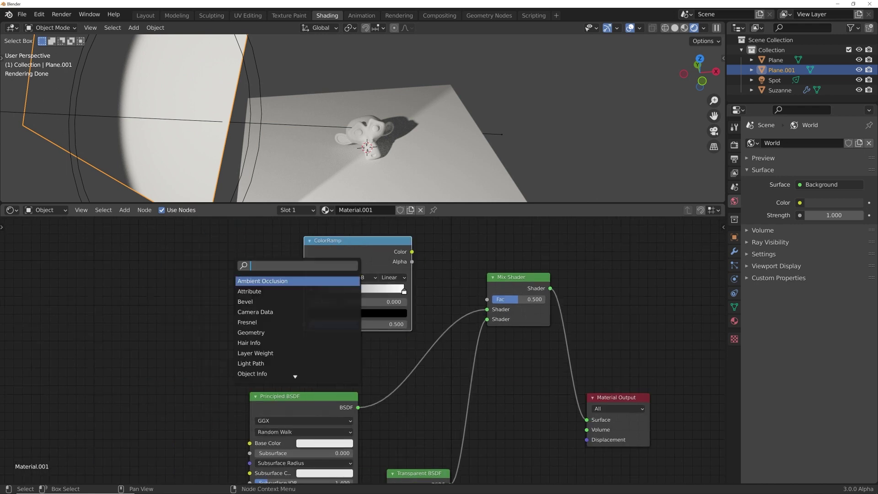
pyautogui.write('NOI')
pyautogui.click(270, 291)
pyautogui.click(200, 256)
pyautogui.moveTo(200, 256); pyautogui.dragTo(326, 269, button='middle')
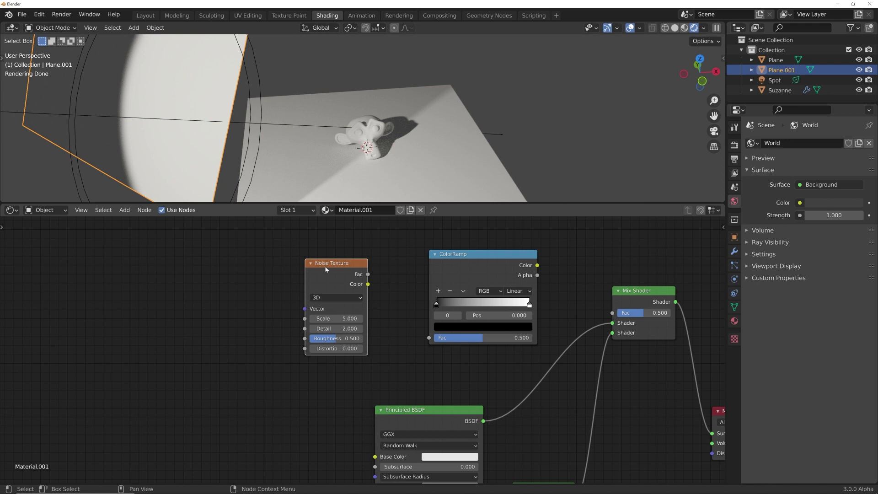
# Add Texture Coordinate and Mapping nodes to the Noise Texture, using the Object coordinates
pyautogui.hotkey('ctrl', 't')
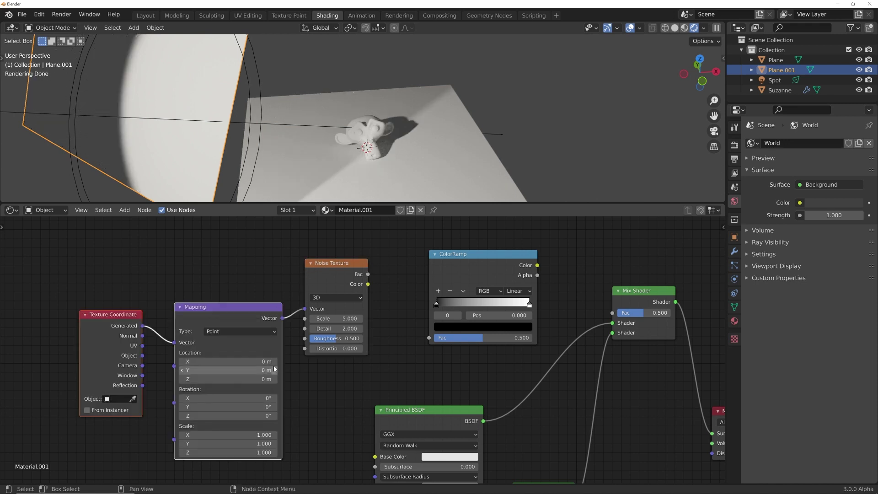
pyautogui.press('g')
pyautogui.click(261, 324)
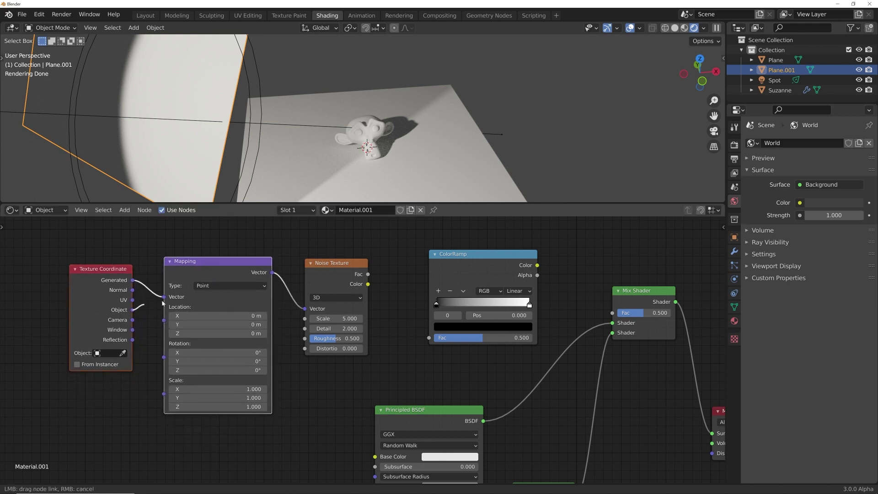
# Feed the noise Fac through the ColorRamp into the Mix Shader's Fac, with Constant interpolation and the white stop at 0.495
pyautogui.moveTo(368, 274); pyautogui.dragTo(430, 338)
pyautogui.moveTo(537, 266); pyautogui.dragTo(612, 313)
pyautogui.click(514, 292)
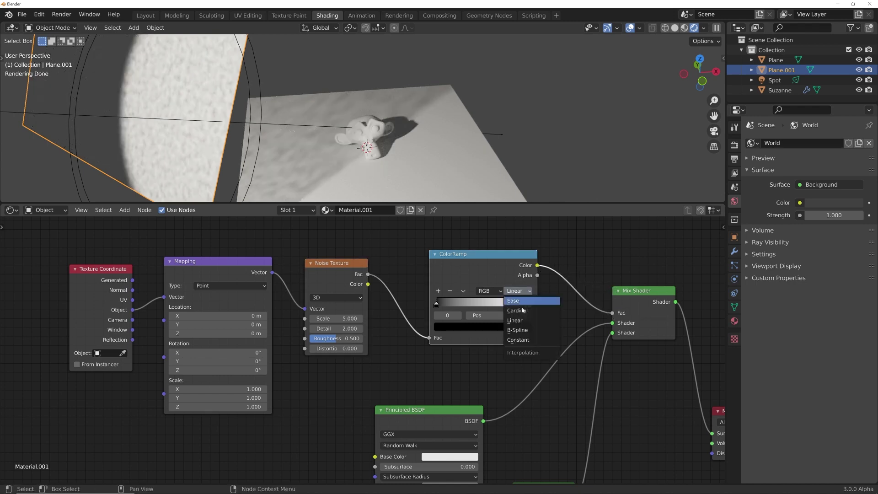
pyautogui.click(522, 340)
pyautogui.moveTo(529, 304); pyautogui.dragTo(483, 303)
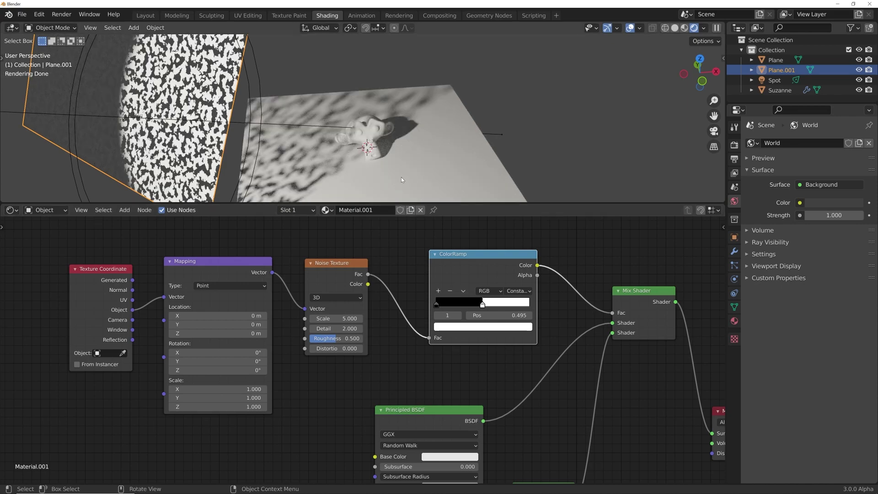
# Set the Mapping node's Y scale to 2.520 and the Noise Texture's scale to 1.860
pyautogui.moveTo(402, 177); pyautogui.dragTo(389, 160, button='middle')
pyautogui.moveTo(336, 318); pyautogui.dragTo(293, 318)
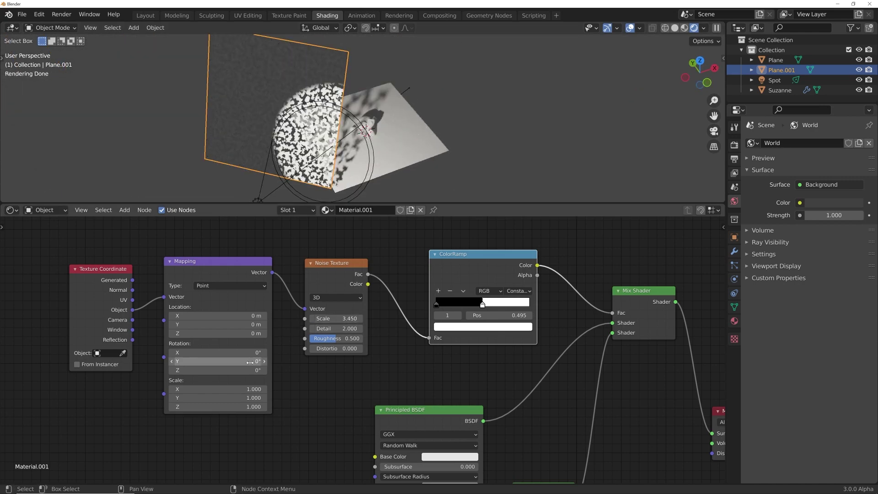
pyautogui.moveTo(239, 394); pyautogui.dragTo(281, 395)
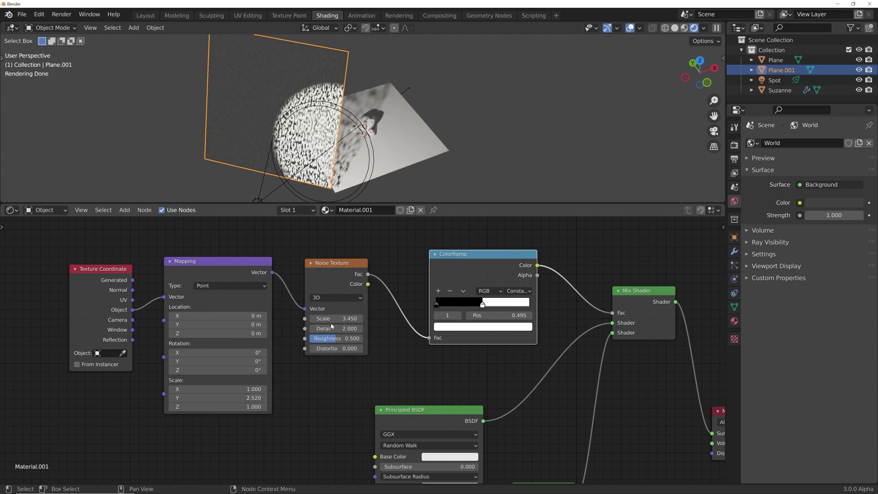
pyautogui.moveTo(336, 318); pyautogui.dragTo(292, 319)
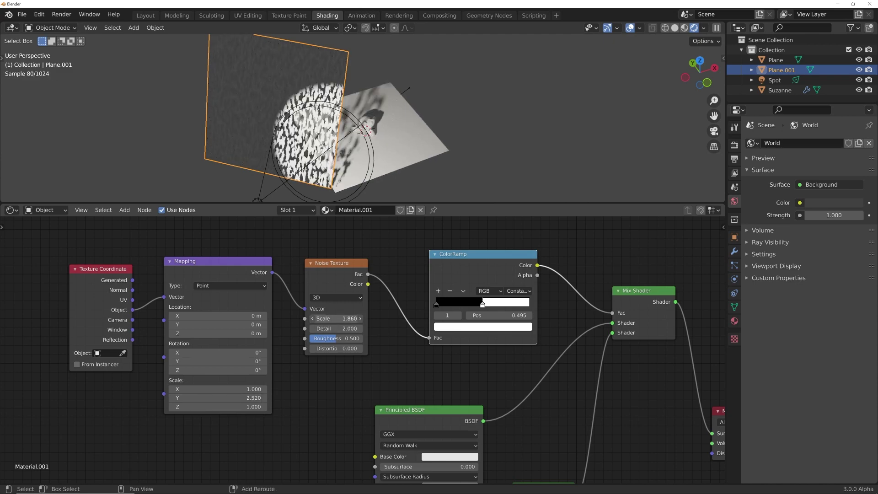
# Move the noise plane further across the spot light's beam and set the Noise Texture's scale to 1.670
pyautogui.moveTo(391, 122); pyautogui.dragTo(388, 155, button='middle')
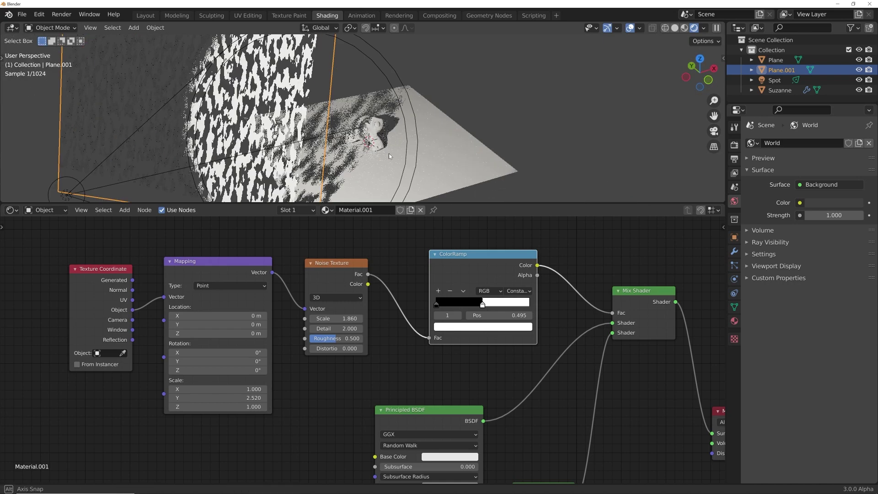
pyautogui.press('g')
pyautogui.click(330, 118)
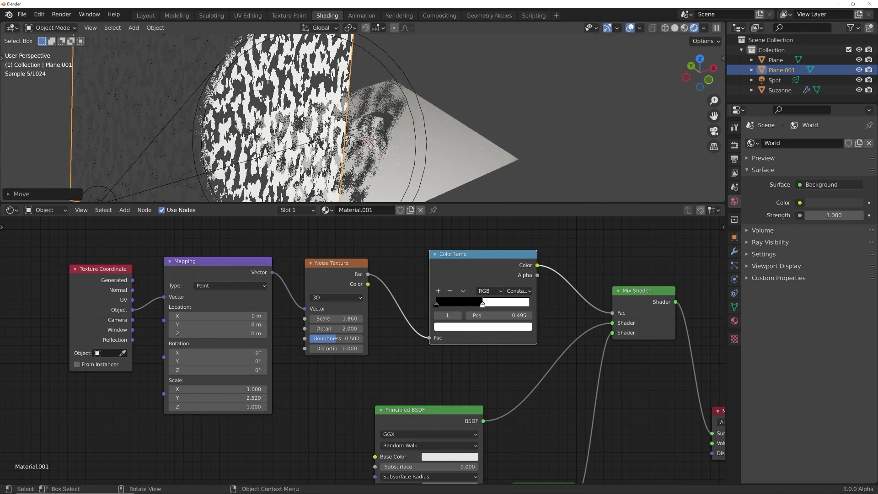
pyautogui.scroll(4, 468, 127)
pyautogui.scroll(-5, 468, 128)
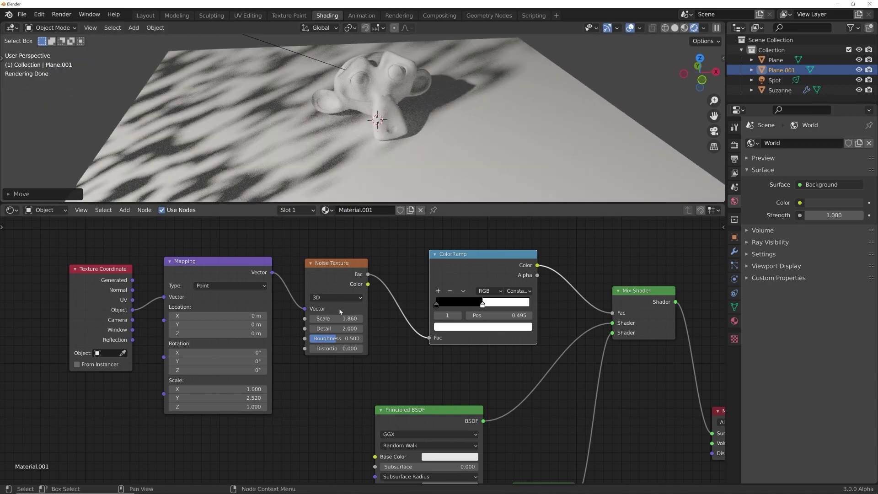
pyautogui.moveTo(339, 319); pyautogui.dragTo(330, 318)
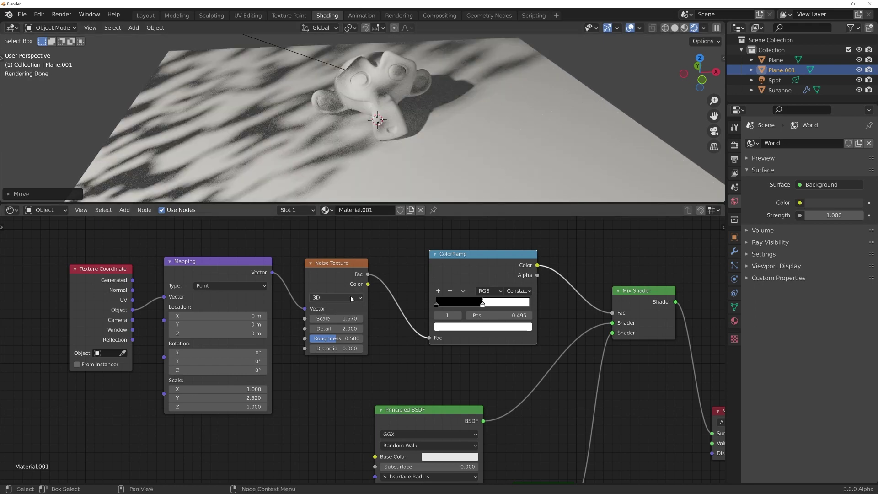
# Enlarge the viewport, split off an area beneath it and turn that area into a Timeline
pyautogui.moveTo(212, 203); pyautogui.dragTo(211, 248)
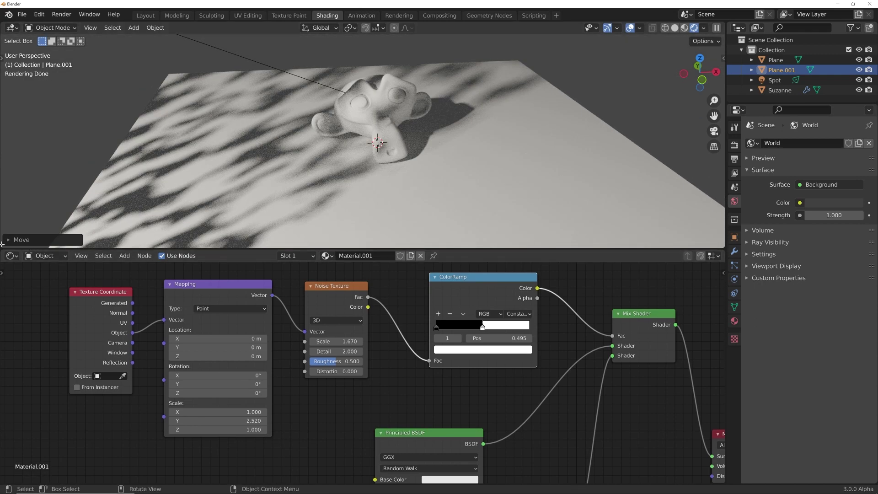
pyautogui.moveTo(2, 247); pyautogui.dragTo(3, 189)
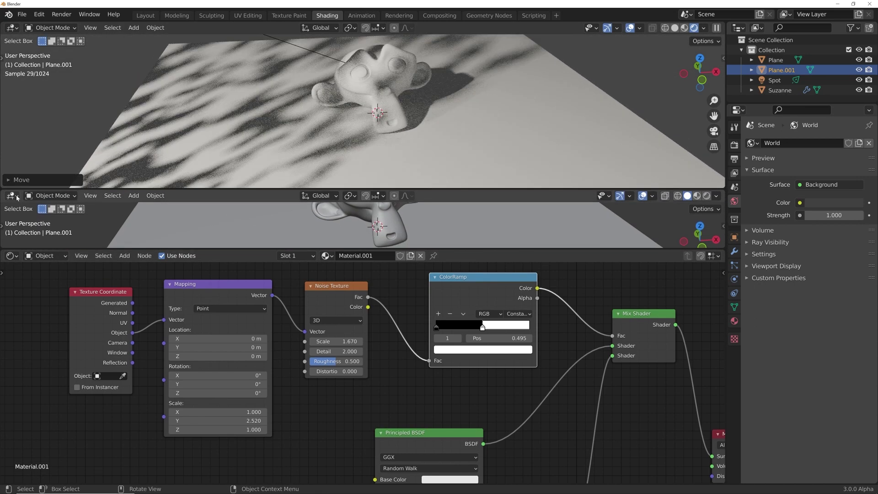
pyautogui.click(11, 195)
pyautogui.click(146, 238)
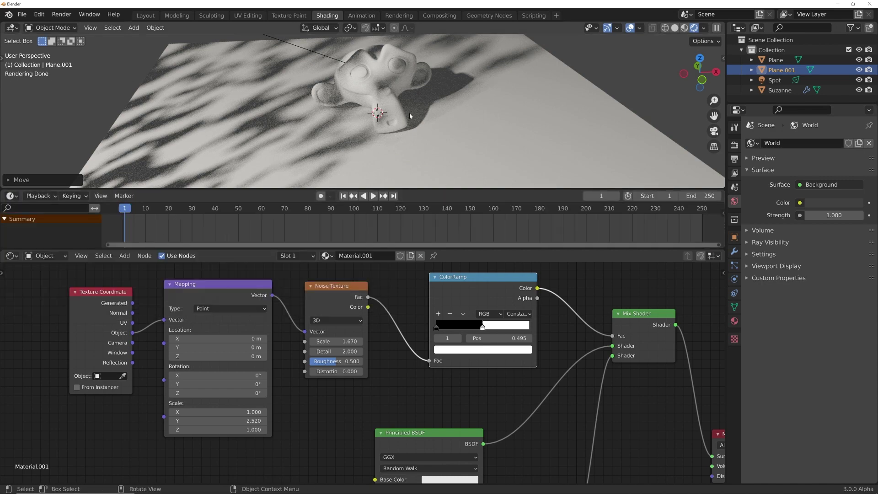
# Switch the Noise Texture to 4D, set its W to 2.230 and keyframe W at frame 1
pyautogui.moveTo(412, 116); pyautogui.dragTo(407, 141, button='middle')
pyautogui.click(334, 320)
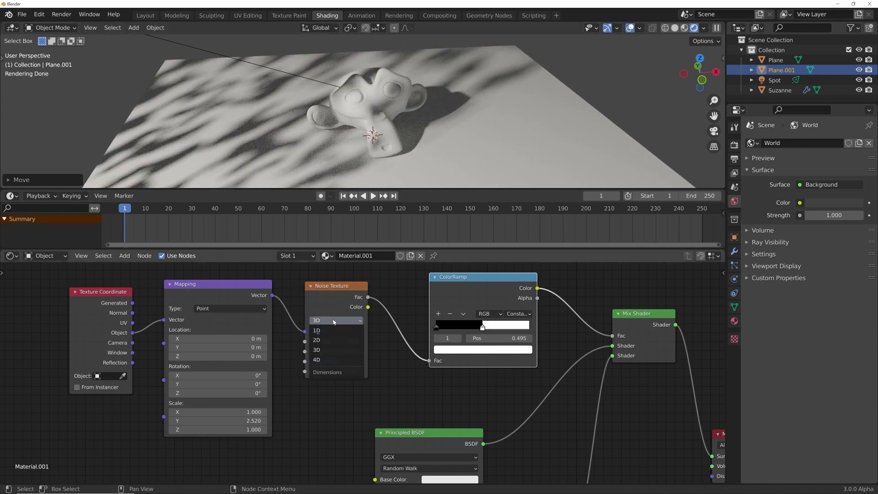
pyautogui.click(333, 360)
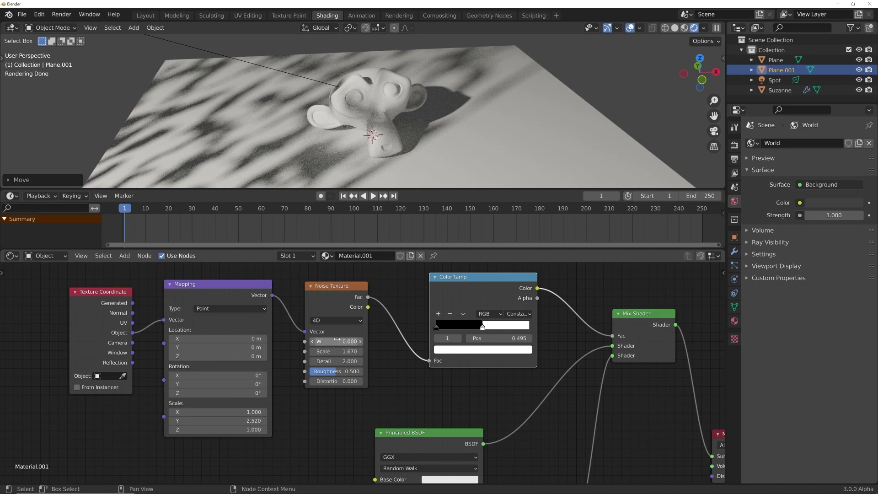
pyautogui.moveTo(337, 342)
pyautogui.mouseDown()
pyautogui.moveTo(417, 341)
pyautogui.moveTo(337, 340)
pyautogui.mouseUp()
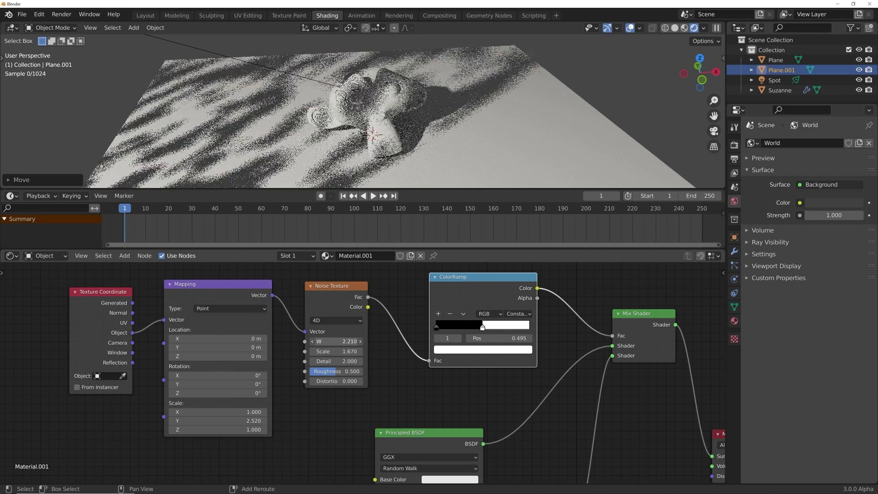
pyautogui.rightClick(344, 341)
pyautogui.click(344, 341)
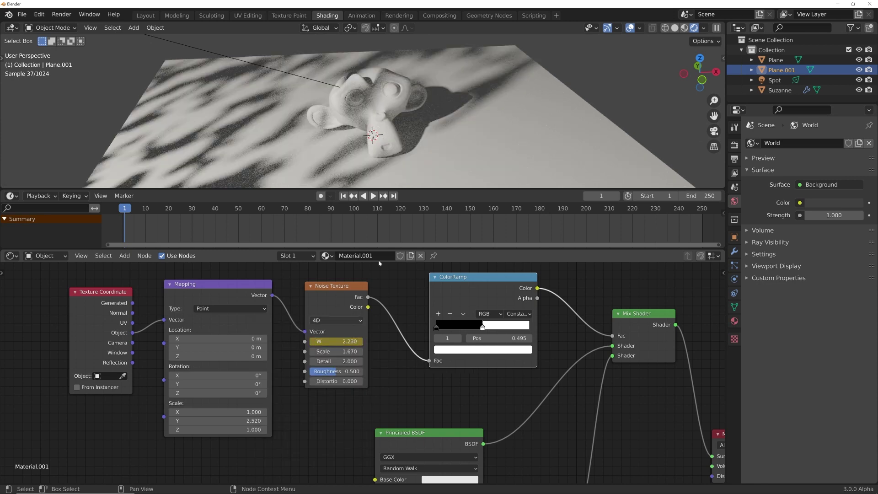
# Set the Noise Texture's W to 3.370 at frame 250 and keyframe it
pyautogui.click(395, 197)
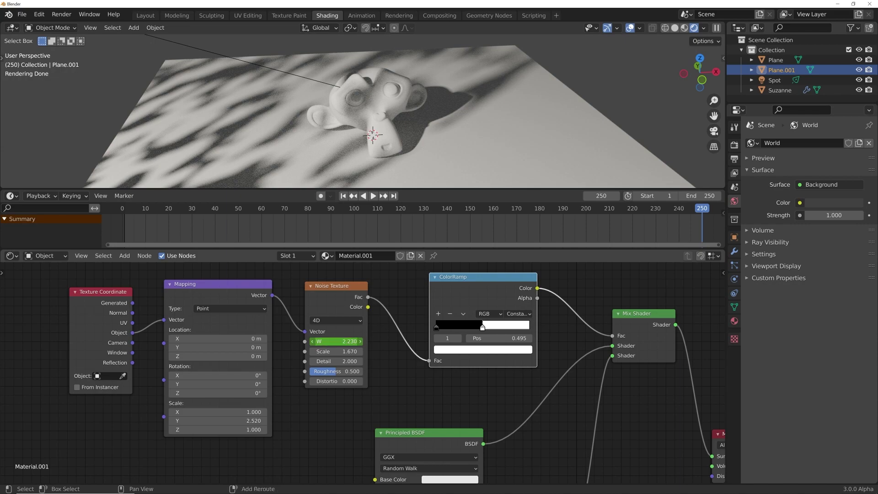
pyautogui.moveTo(337, 341); pyautogui.dragTo(383, 341)
pyautogui.rightClick(344, 341)
pyautogui.click(344, 342)
# Play back the changing noise shadows, stop, and return to the first frame
pyautogui.press('space')
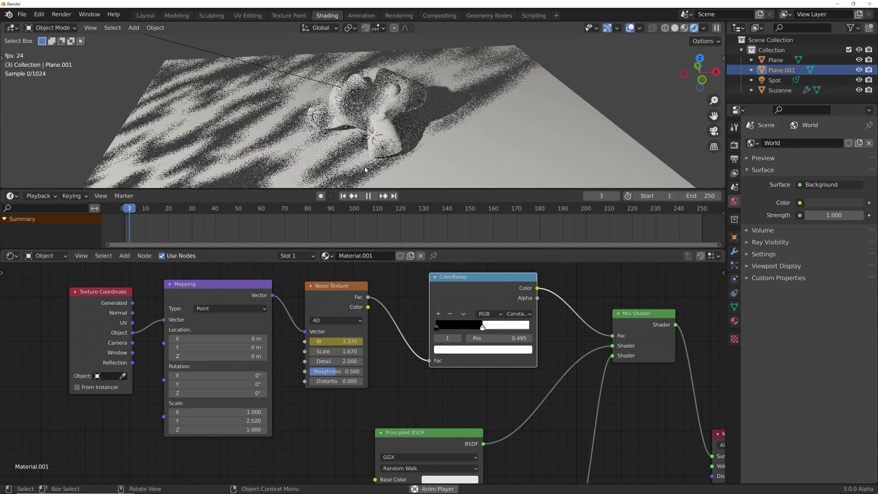
pyautogui.press('space')
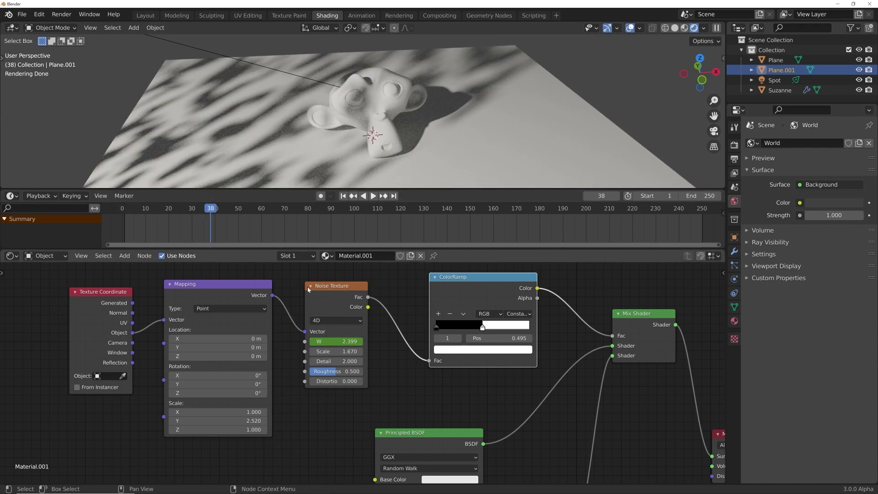
pyautogui.click(343, 196)
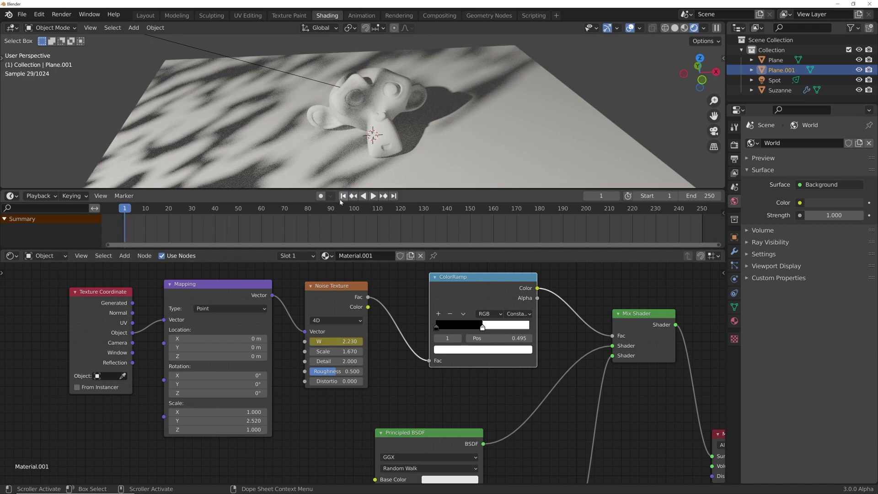
# Set the Mapping node's Y location to 1.01 m and keyframe the location at frame 1
pyautogui.moveTo(239, 346)
pyautogui.mouseDown()
pyautogui.moveTo(256, 346)
pyautogui.moveTo(243, 347)
pyautogui.mouseUp()
pyautogui.rightClick(243, 347)
pyautogui.click(192, 325)
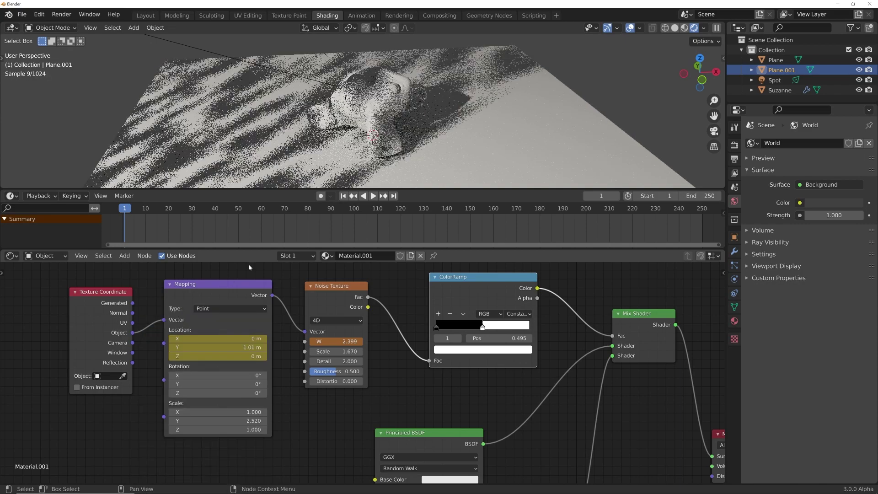
# At frame 250, raise the Mapping node's Y location to about 5.7 m and keyframe the location
pyautogui.click(394, 196)
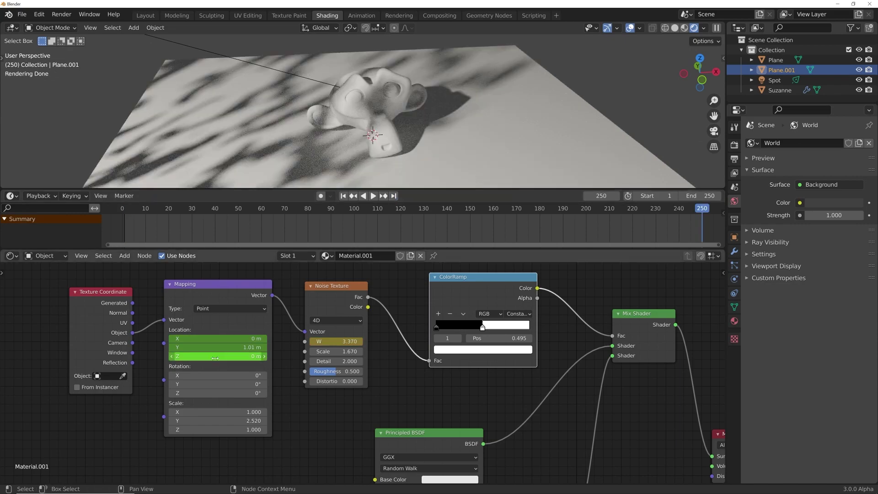
pyautogui.moveTo(232, 347); pyautogui.dragTo(277, 347)
pyautogui.rightClick(222, 349)
pyautogui.click(227, 334)
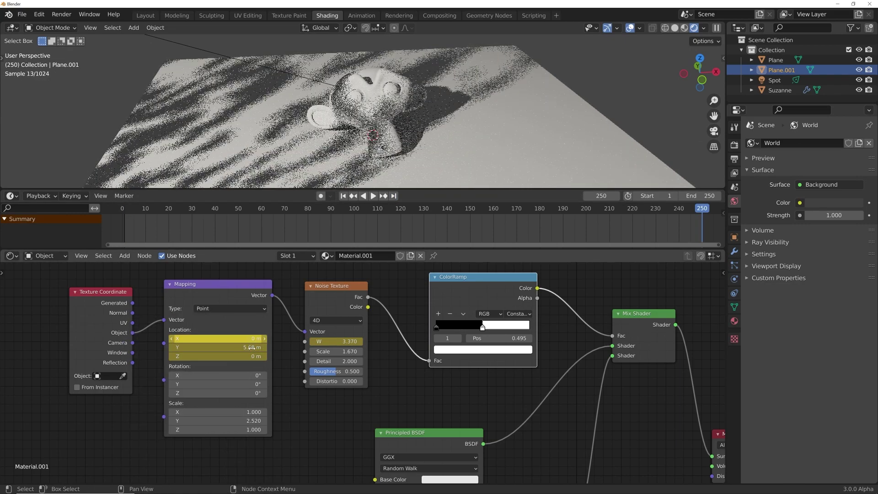
# Play the animation from frame 1 and examine how the drifting shadows fall on the monkey up close
pyautogui.click(343, 196)
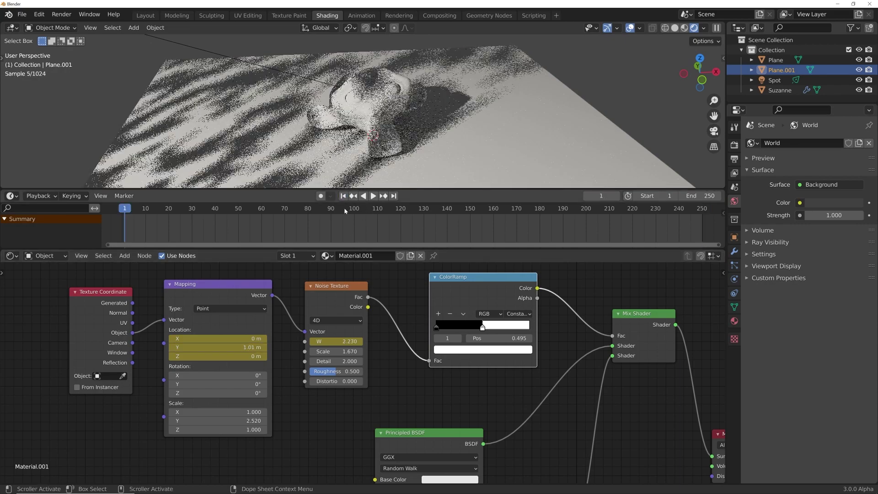
pyautogui.click(373, 196)
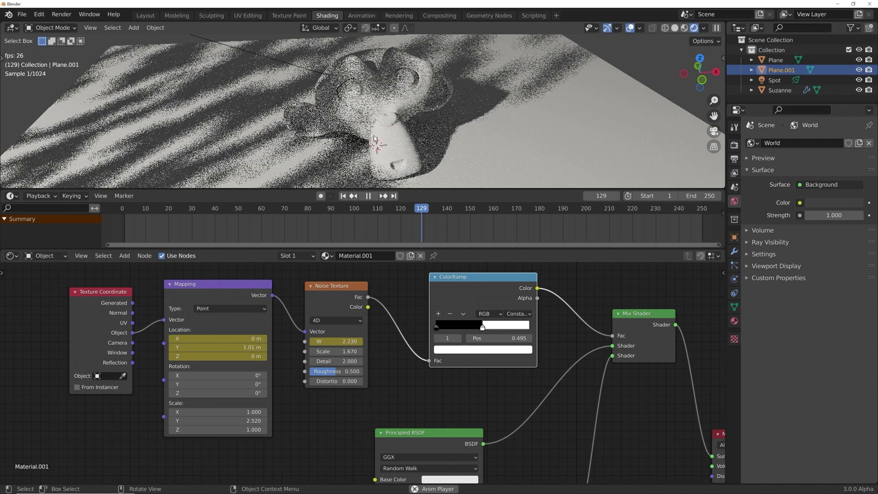
pyautogui.press('space')
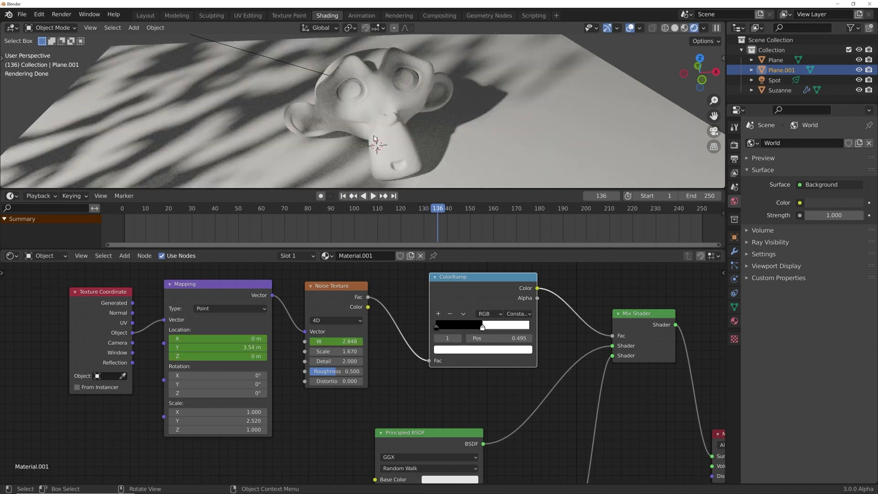
pyautogui.press('space')
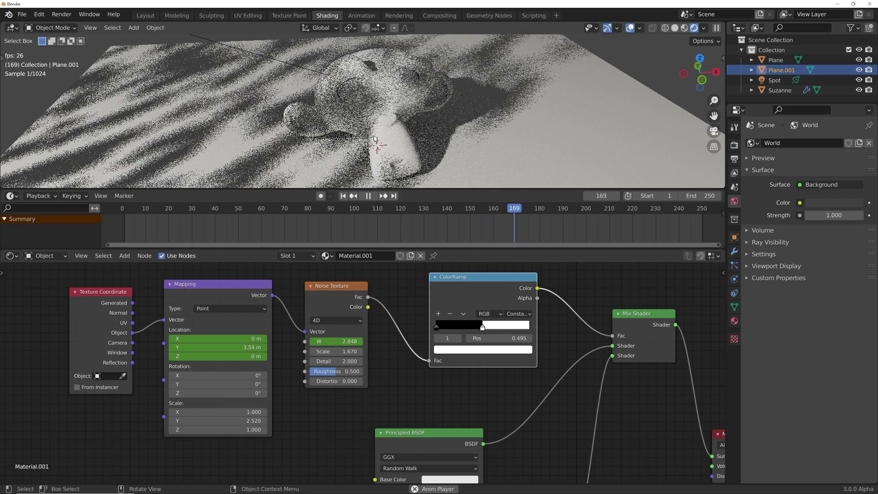
pyautogui.moveTo(374, 139); pyautogui.dragTo(362, 72, button='middle')
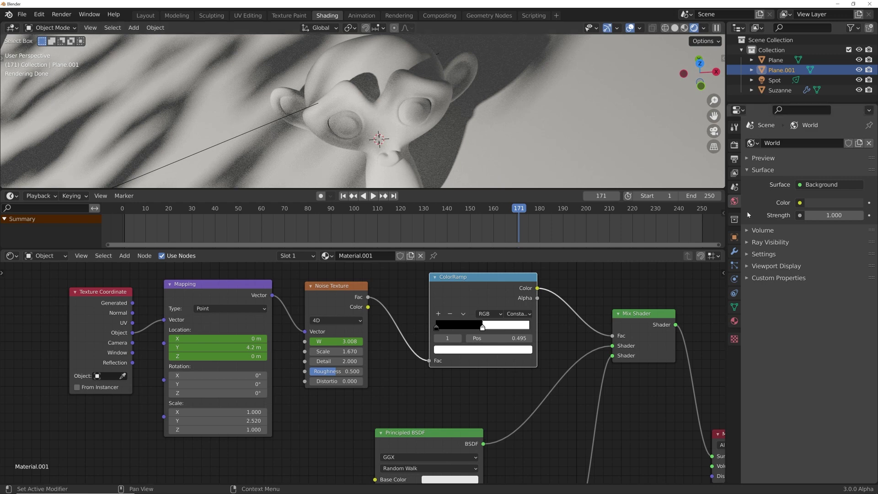
# Tint the dark world background color slightly blue
pyautogui.click(819, 203)
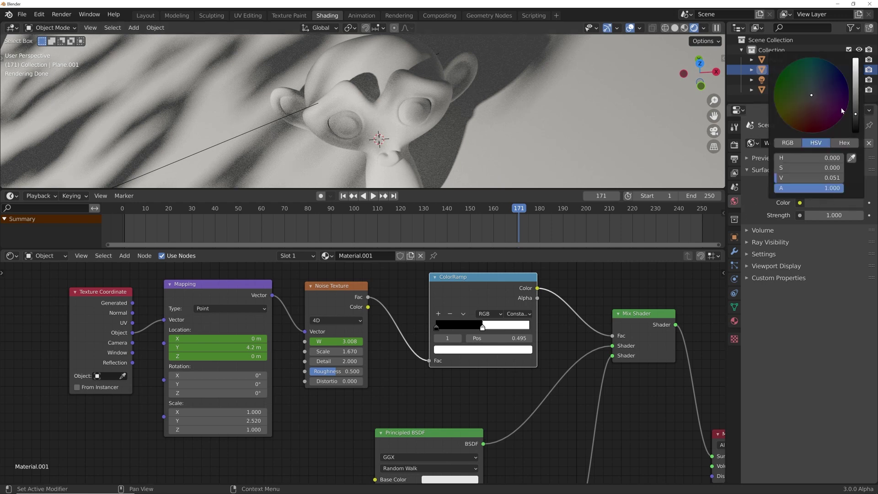
pyautogui.click(816, 93)
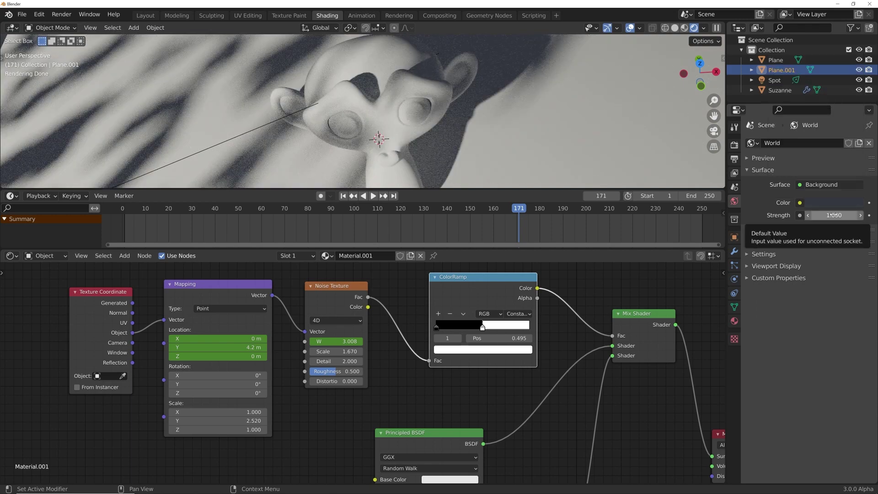
# Select the spot light and enter hex F7F4E8 as its color
pyautogui.click(775, 80)
pyautogui.click(734, 279)
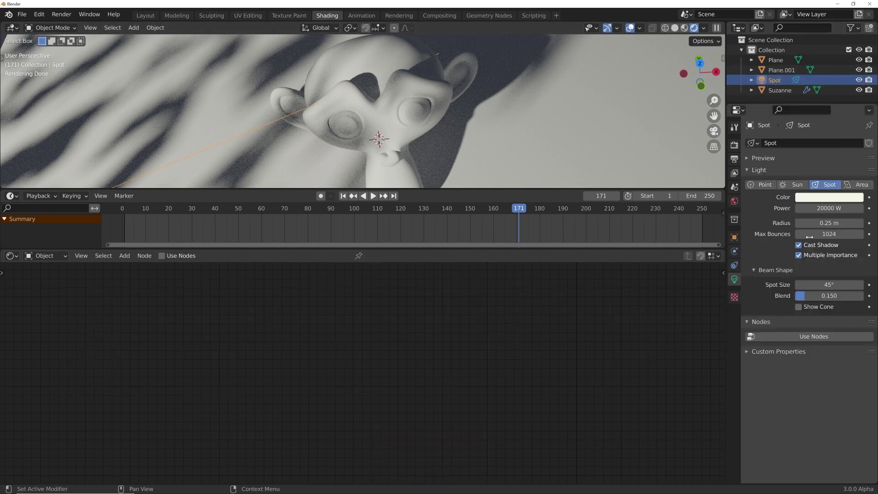
pyautogui.click(827, 200)
pyautogui.click(844, 147)
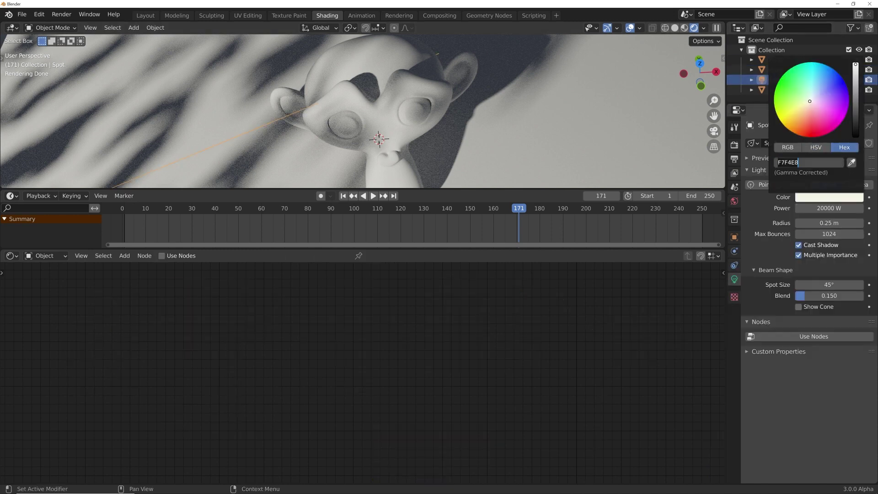
pyautogui.press('Return')
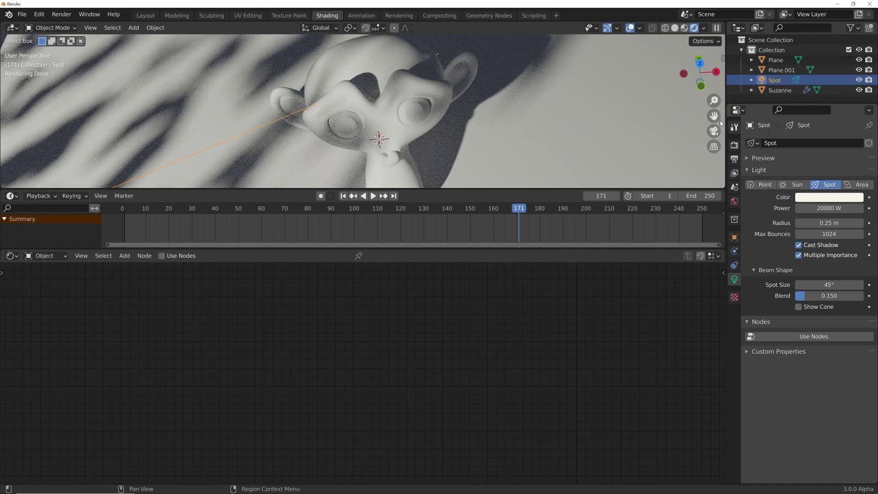
# Set the world background color to hex F7F4E8 and its strength to 0.240
pyautogui.click(734, 202)
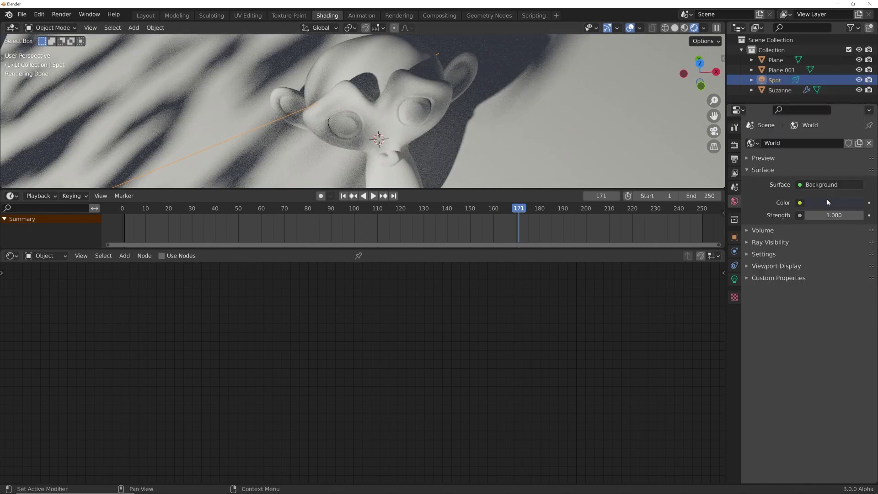
pyautogui.click(827, 202)
pyautogui.write('F7F4E8')
pyautogui.press('Return')
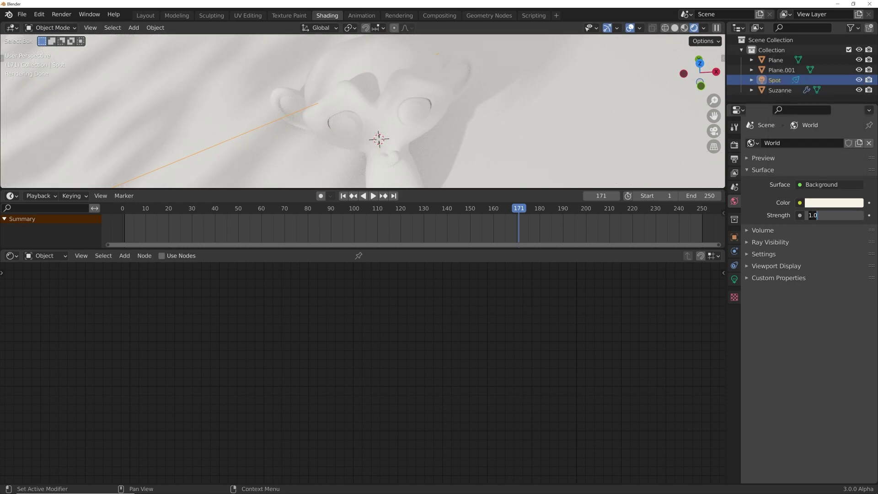
pyautogui.write('0.05')
pyautogui.press('Return')
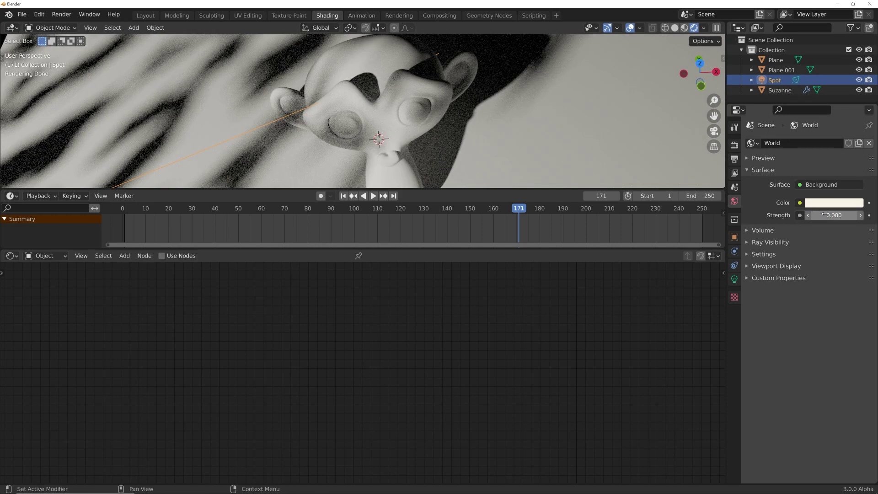
pyautogui.moveTo(834, 215); pyautogui.dragTo(845, 215)
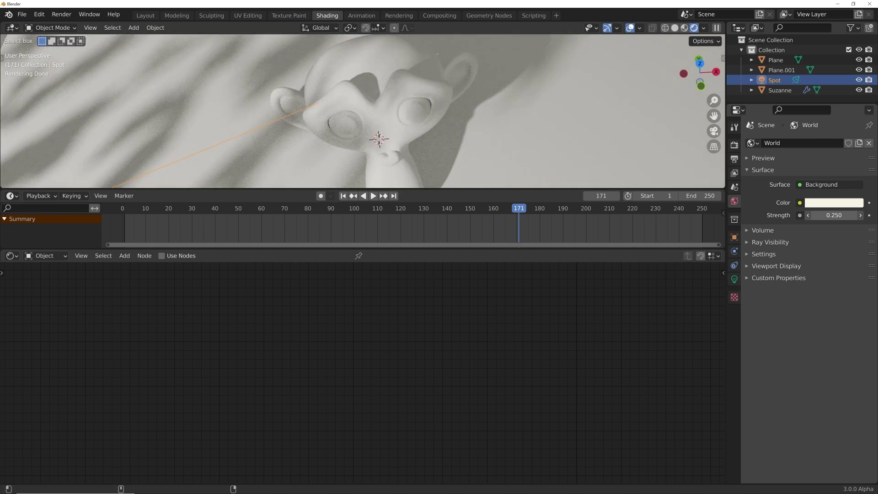
# Shift the world background color to a pale blue and preview the animation with it
pyautogui.click(834, 202)
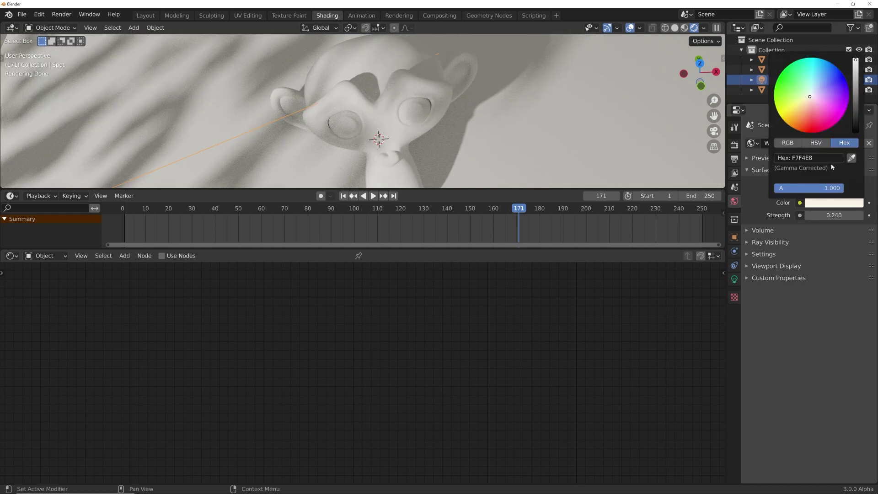
pyautogui.moveTo(815, 97); pyautogui.dragTo(813, 91)
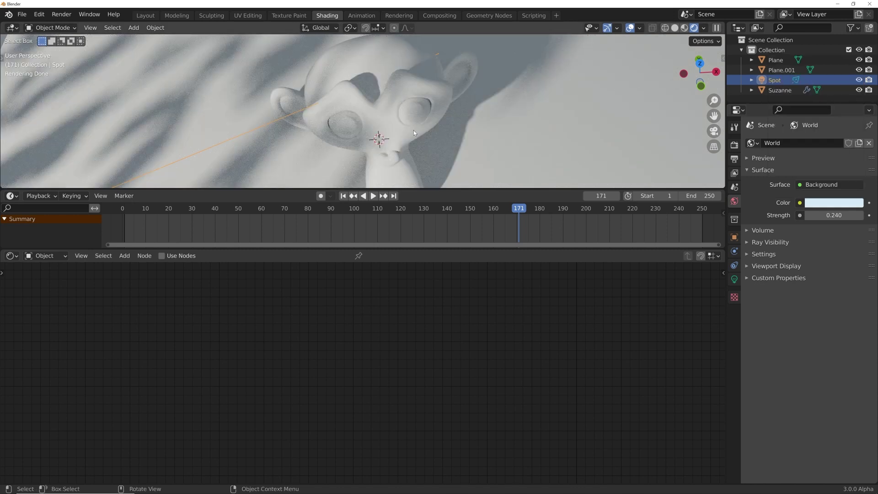
pyautogui.press('space')
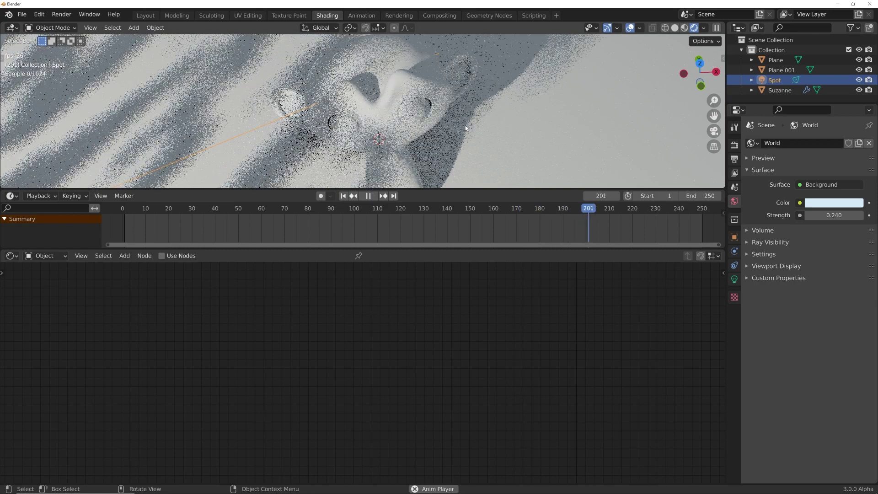
pyautogui.press('space')
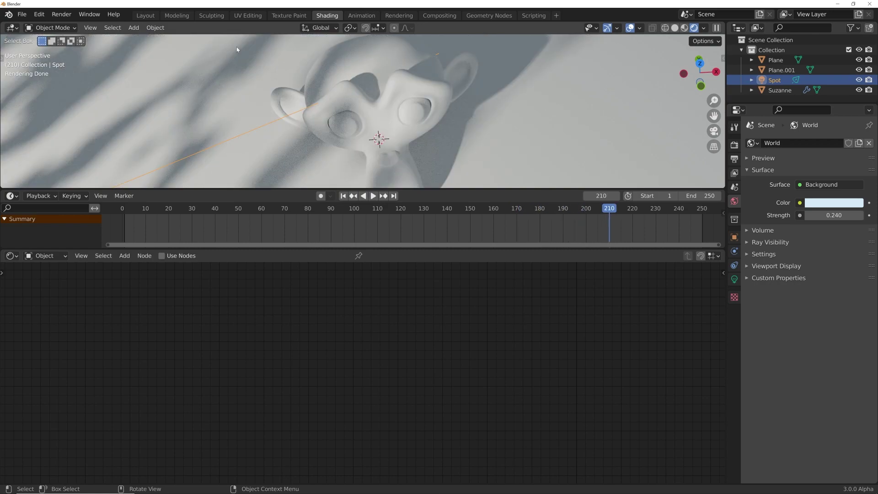
# Try a hard-edged spot light radius of 0.01 m, settle on 0.323 m, and play back the softened shadows
pyautogui.click(735, 280)
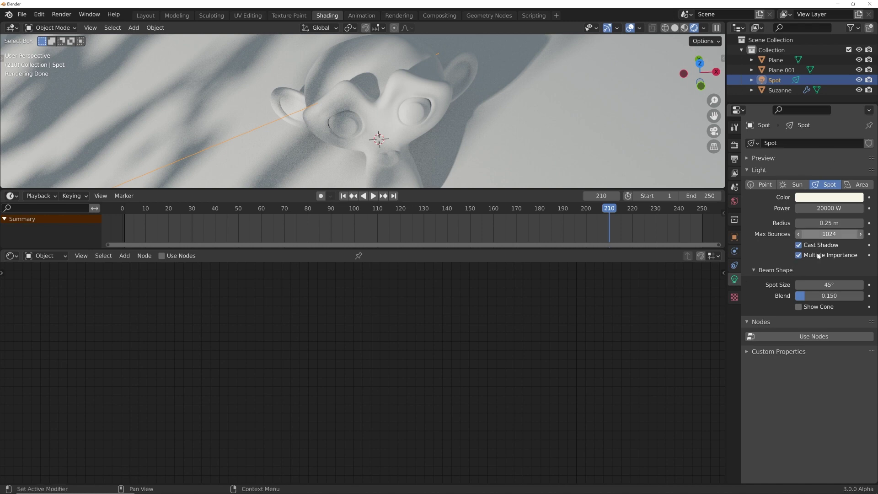
pyautogui.moveTo(829, 223)
pyautogui.mouseDown()
pyautogui.moveTo(872, 223)
pyautogui.moveTo(829, 223)
pyautogui.mouseUp()
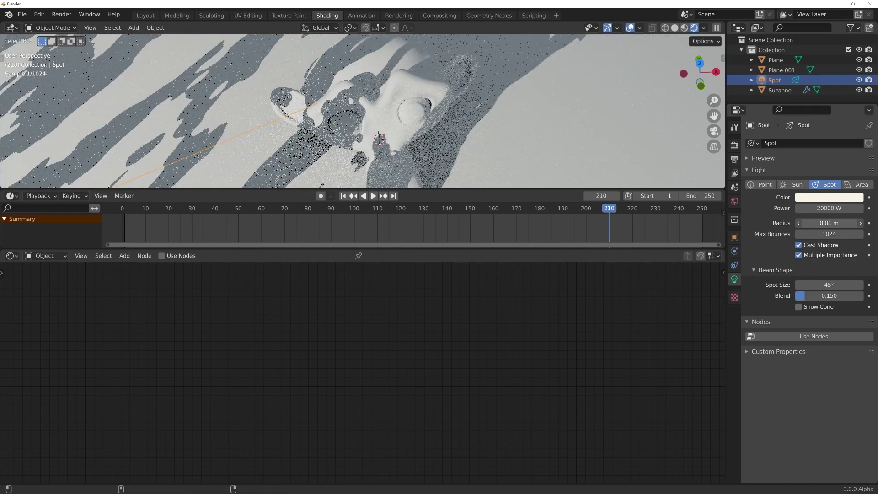
pyautogui.moveTo(830, 223); pyautogui.dragTo(861, 223)
pyautogui.press('space')
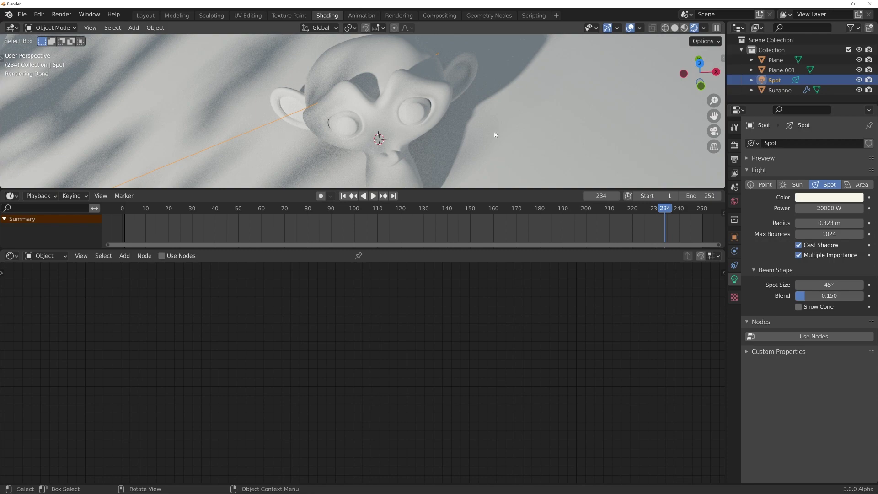
pyautogui.moveTo(494, 132); pyautogui.dragTo(483, 103, button='middle')
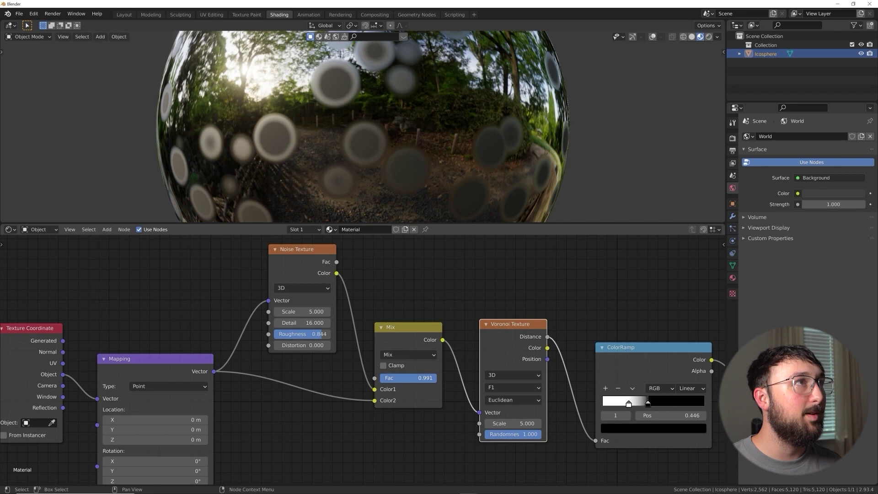
# In the sphere material examples, lower the Mix node's Fac and darken the selected color stop of the base color ramp
pyautogui.moveTo(435, 378); pyautogui.dragTo(425, 378)
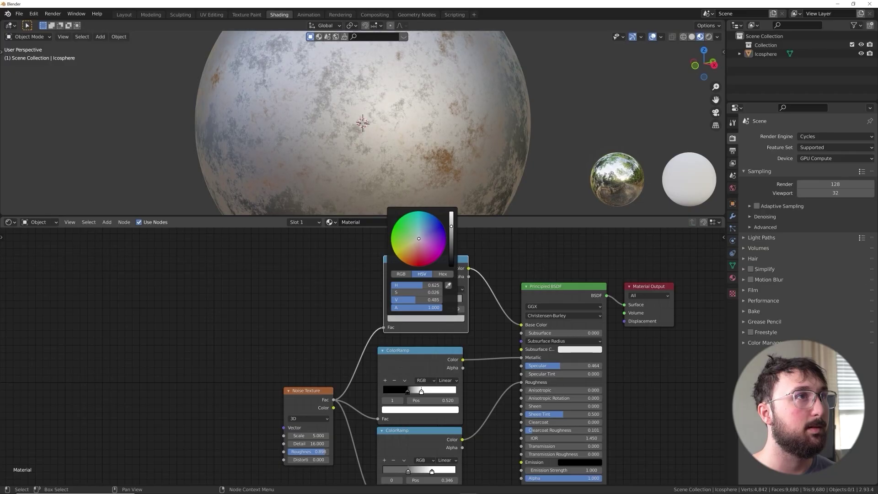
pyautogui.moveTo(451, 226); pyautogui.dragTo(451, 232)
pyautogui.moveTo(556, 137); pyautogui.dragTo(481, 152, button='middle')
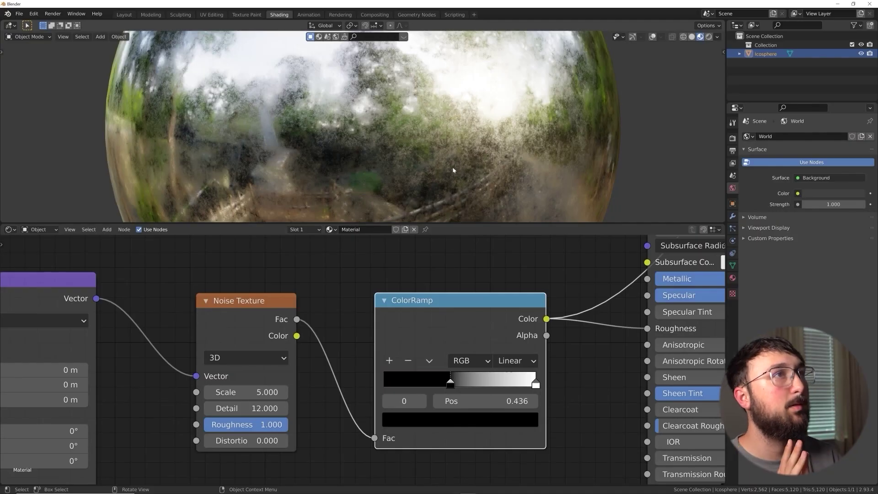
pyautogui.moveTo(455, 211); pyautogui.dragTo(443, 187, button='middle')
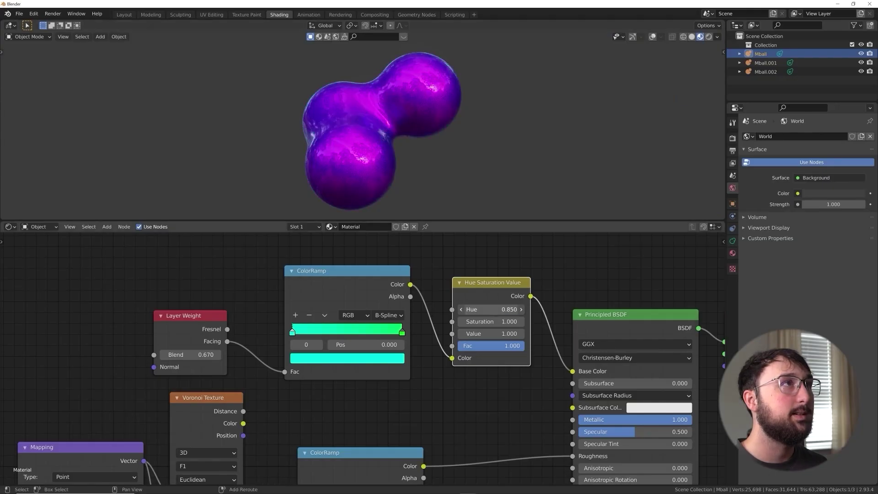
pyautogui.scroll(4, 398, 132)
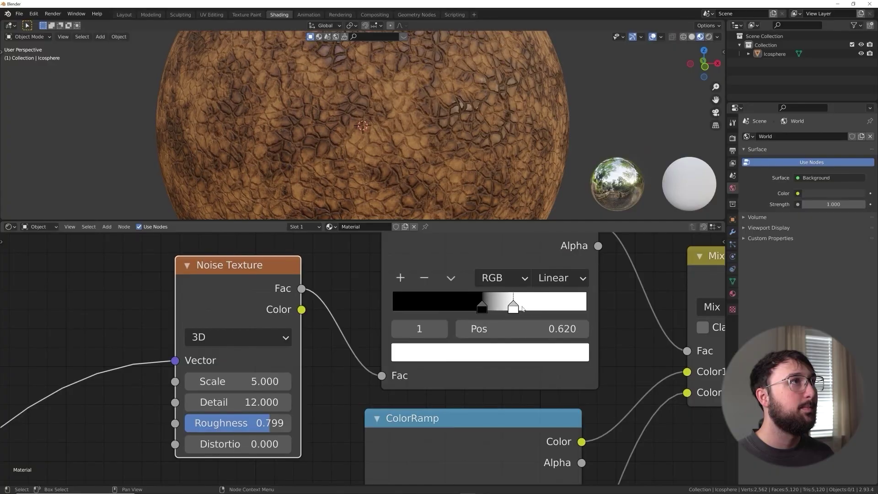
# Move the white stop of the leather sphere's noise color ramp outward and adjust a dark stop on the green scale sphere's base color ramp
pyautogui.moveTo(512, 306); pyautogui.dragTo(539, 308)
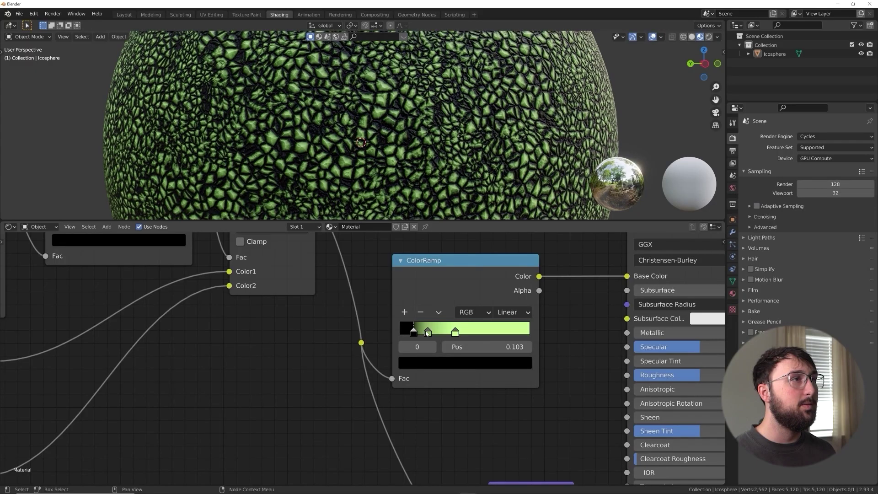
pyautogui.moveTo(425, 332)
pyautogui.mouseDown()
pyautogui.moveTo(388, 340)
pyautogui.moveTo(429, 333)
pyautogui.mouseUp()
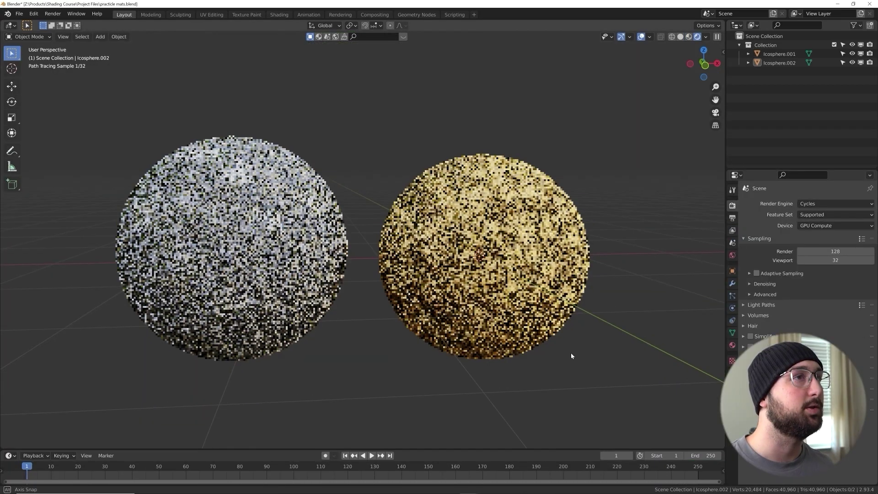
pyautogui.moveTo(571, 357); pyautogui.dragTo(573, 350, button='middle')
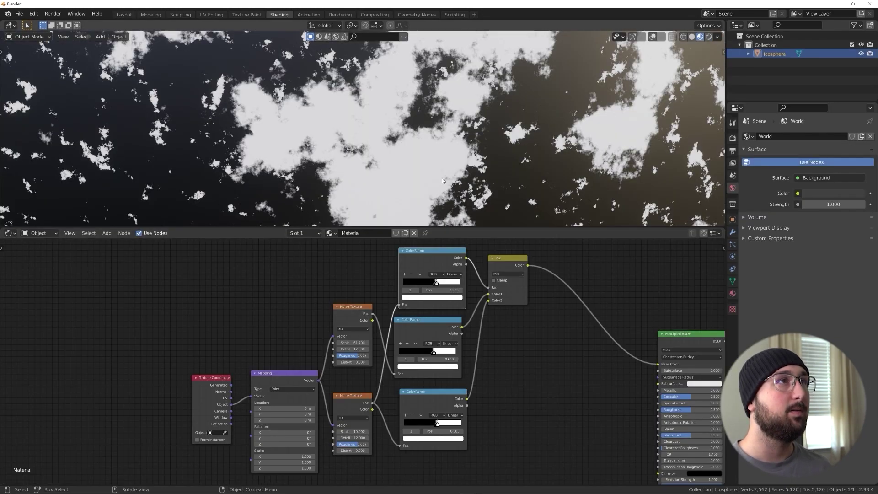
pyautogui.scroll(1, 442, 181)
pyautogui.scroll(-1, 442, 186)
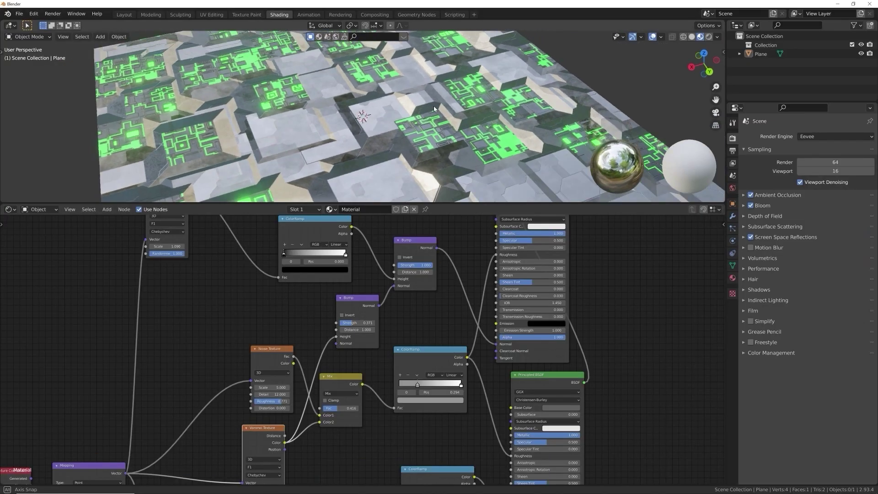
pyautogui.moveTo(434, 106); pyautogui.dragTo(380, 79, button='middle')
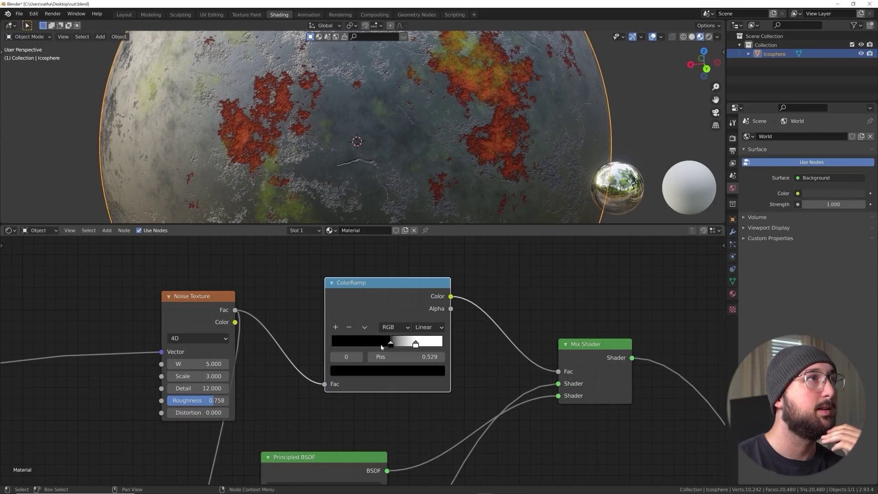
# Slide the black stop of the color ramp driving the Mix Shader's Fac to change the moss coverage on the weathered sphere
pyautogui.moveTo(384, 346); pyautogui.dragTo(408, 345)
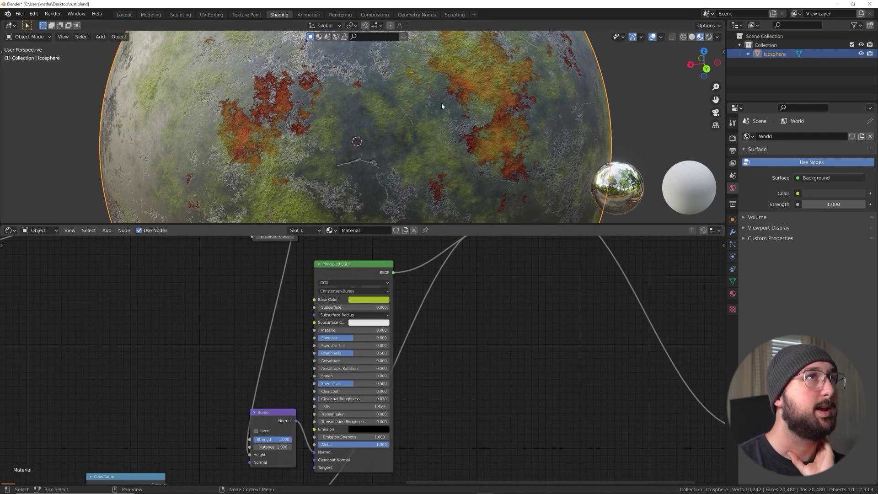